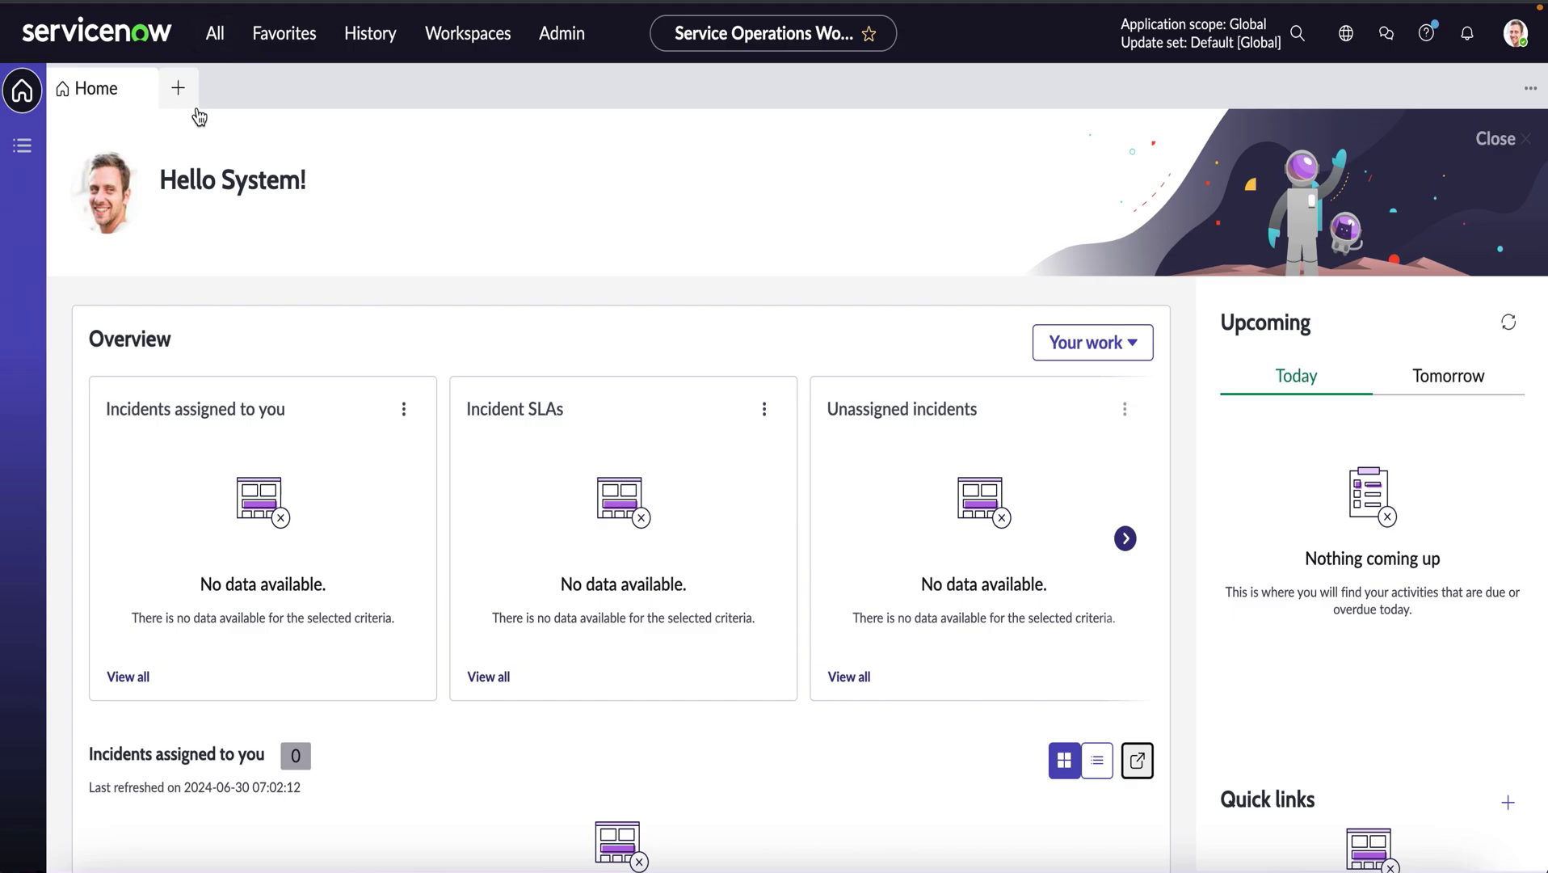
Go to System Definition > Plugins and show only the Installed plugins.
{"action": "left_click", "coordinate": [214, 36]}
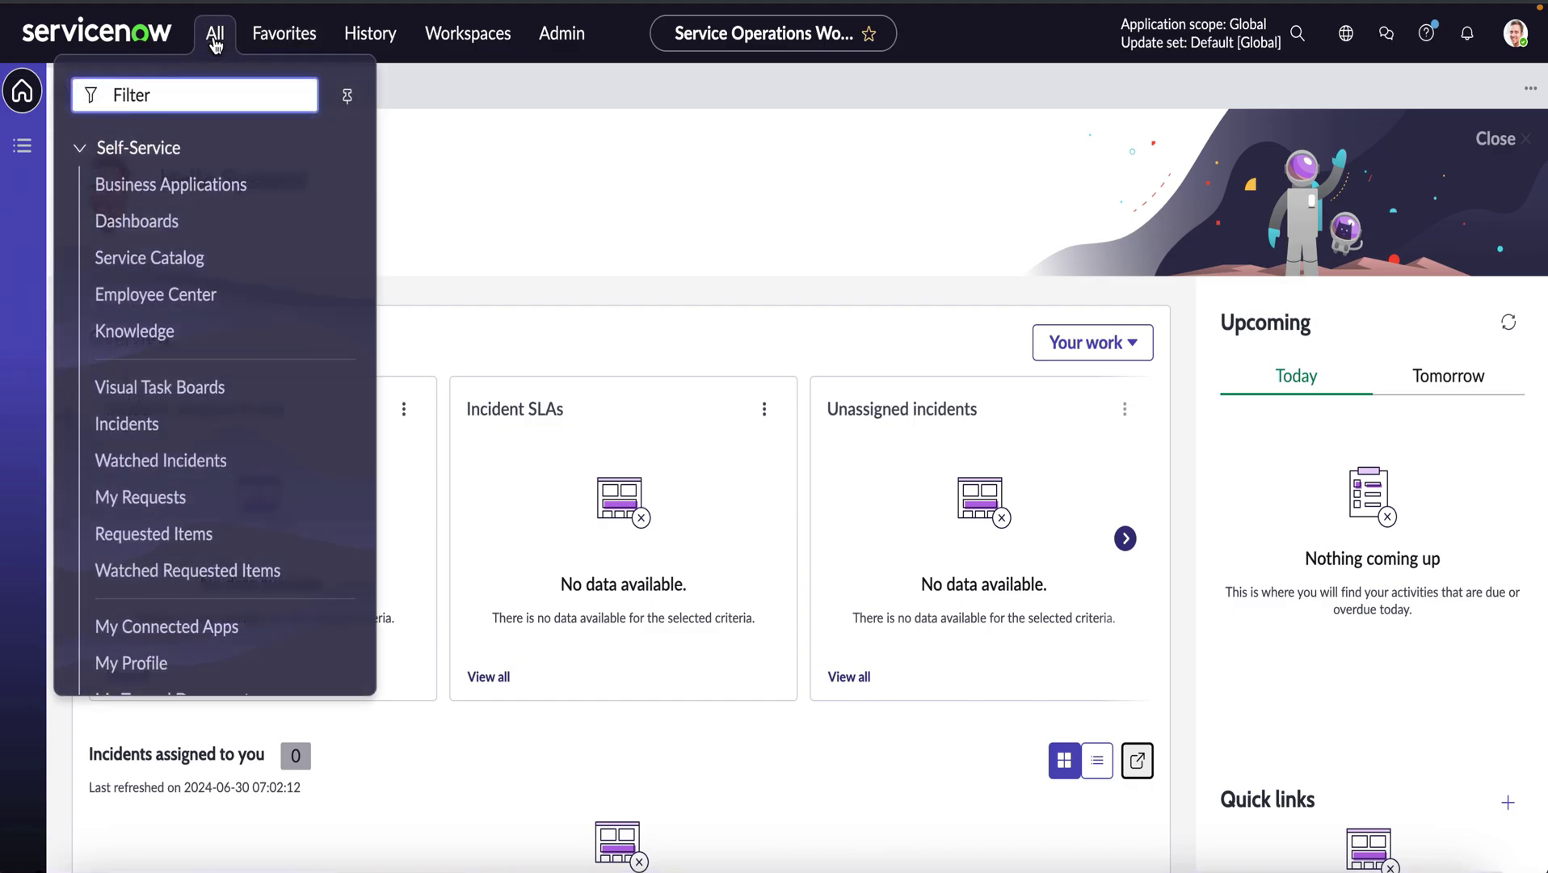
{"action": "type", "text": "plugins"}
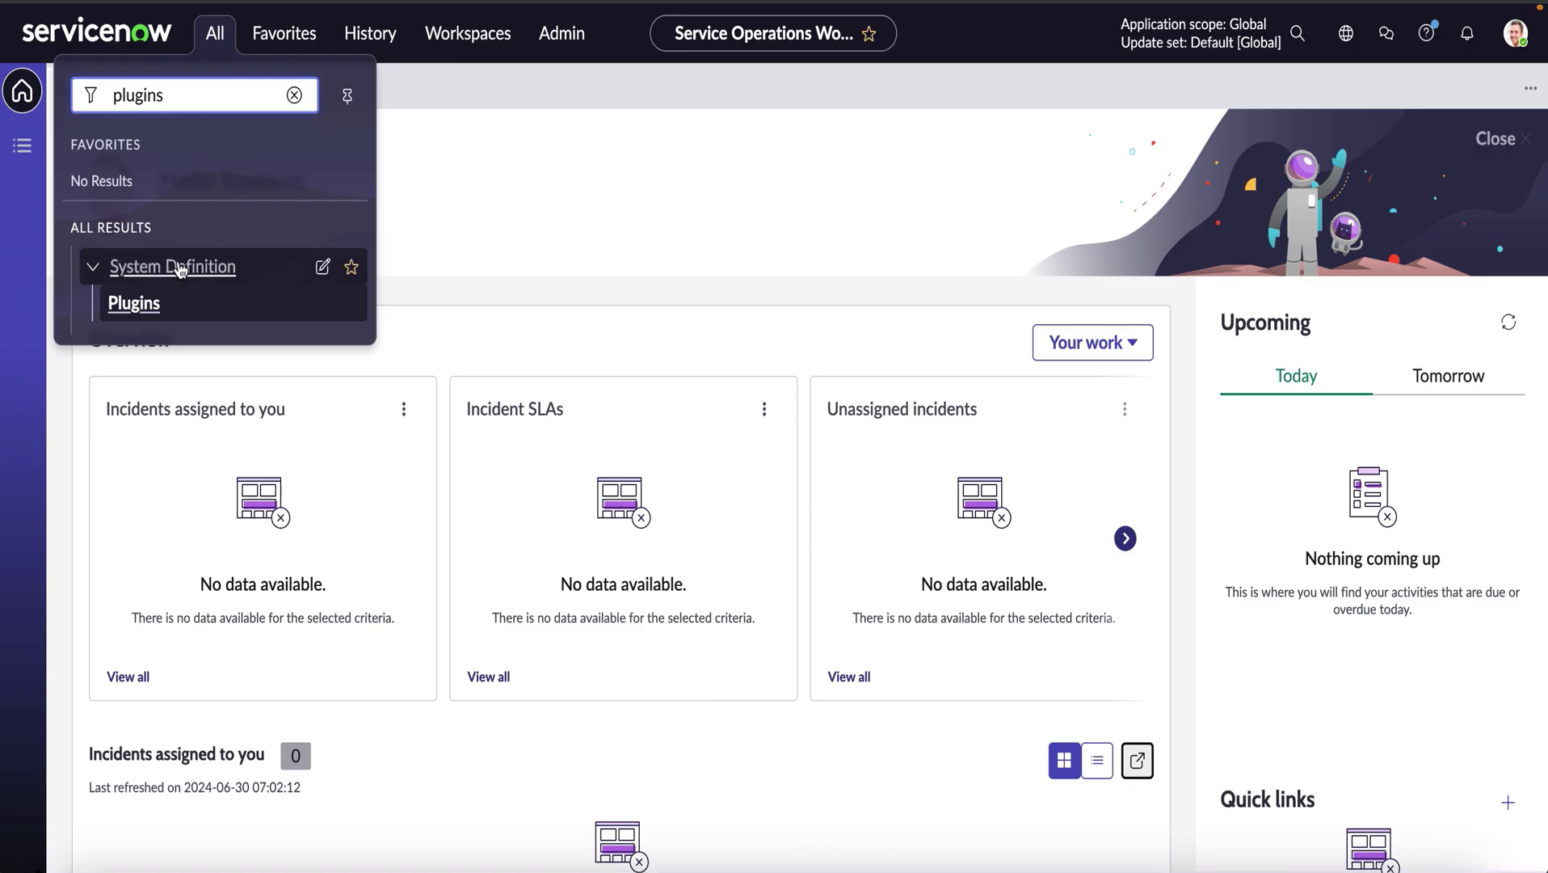
{"action": "left_click", "coordinate": [137, 304]}
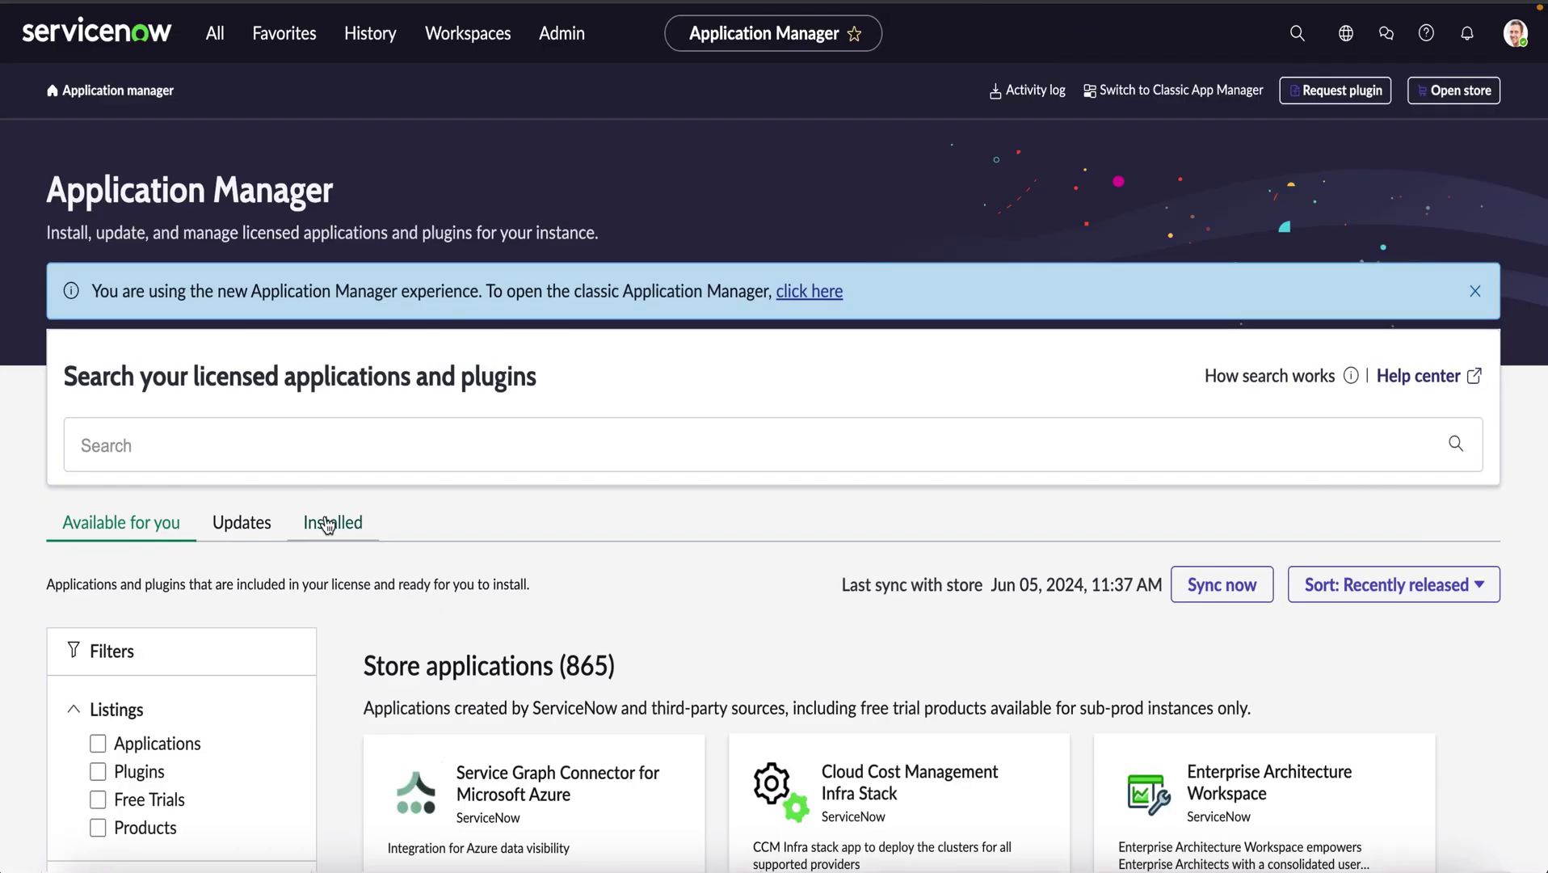
{"action": "left_click", "coordinate": [329, 523]}
Search the installed plugins for 'Db COmpaction' and scroll through the results.
{"action": "left_click", "coordinate": [304, 457]}
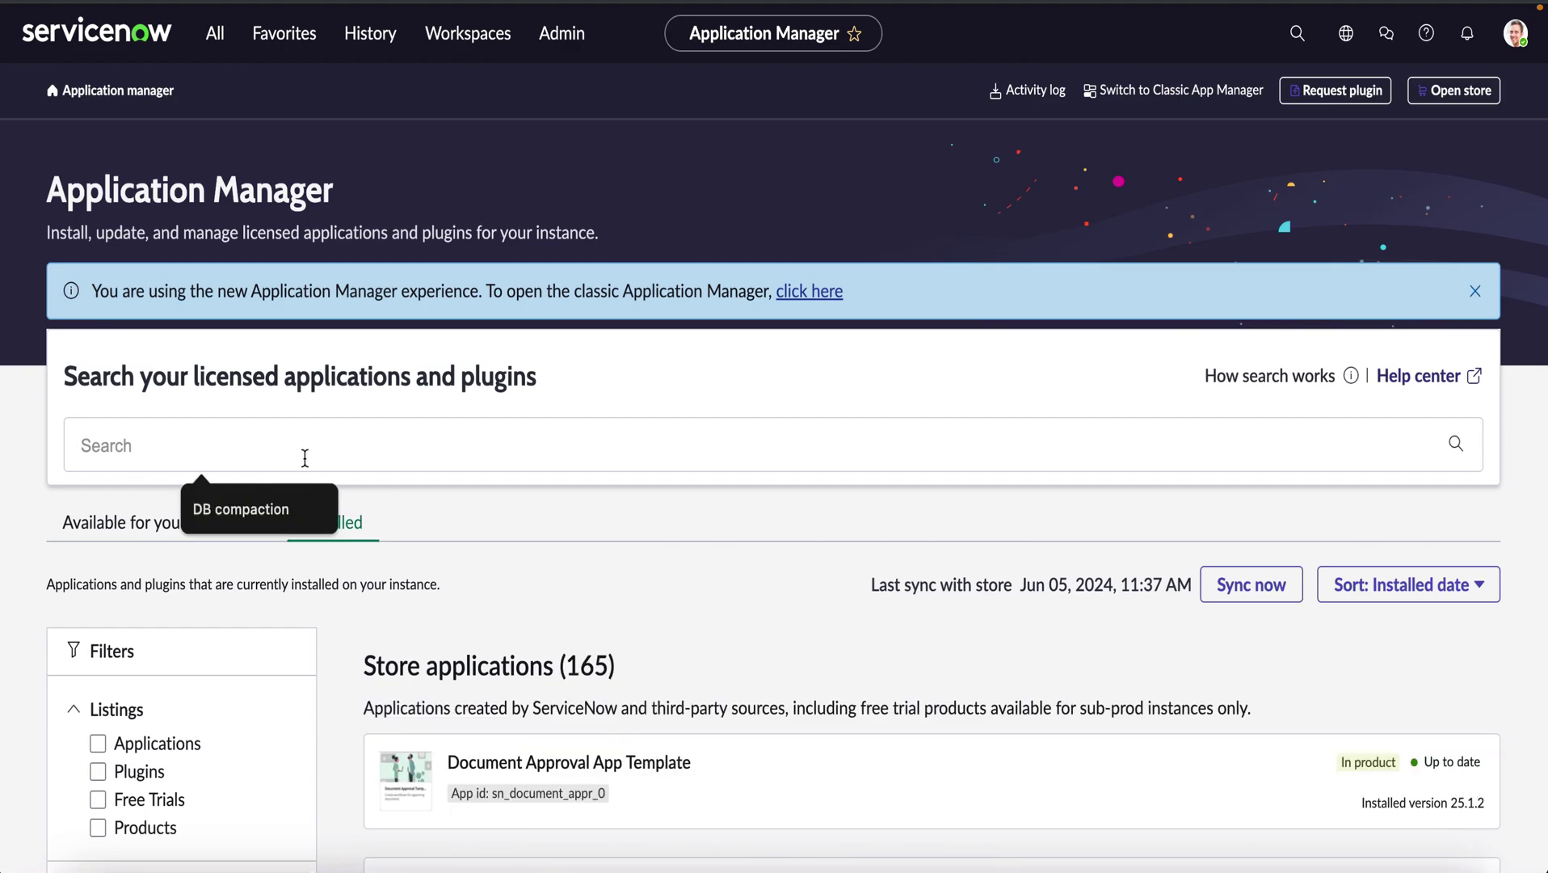
{"action": "type", "text": "Db CO"}
{"action": "type", "text": "mpacti"}
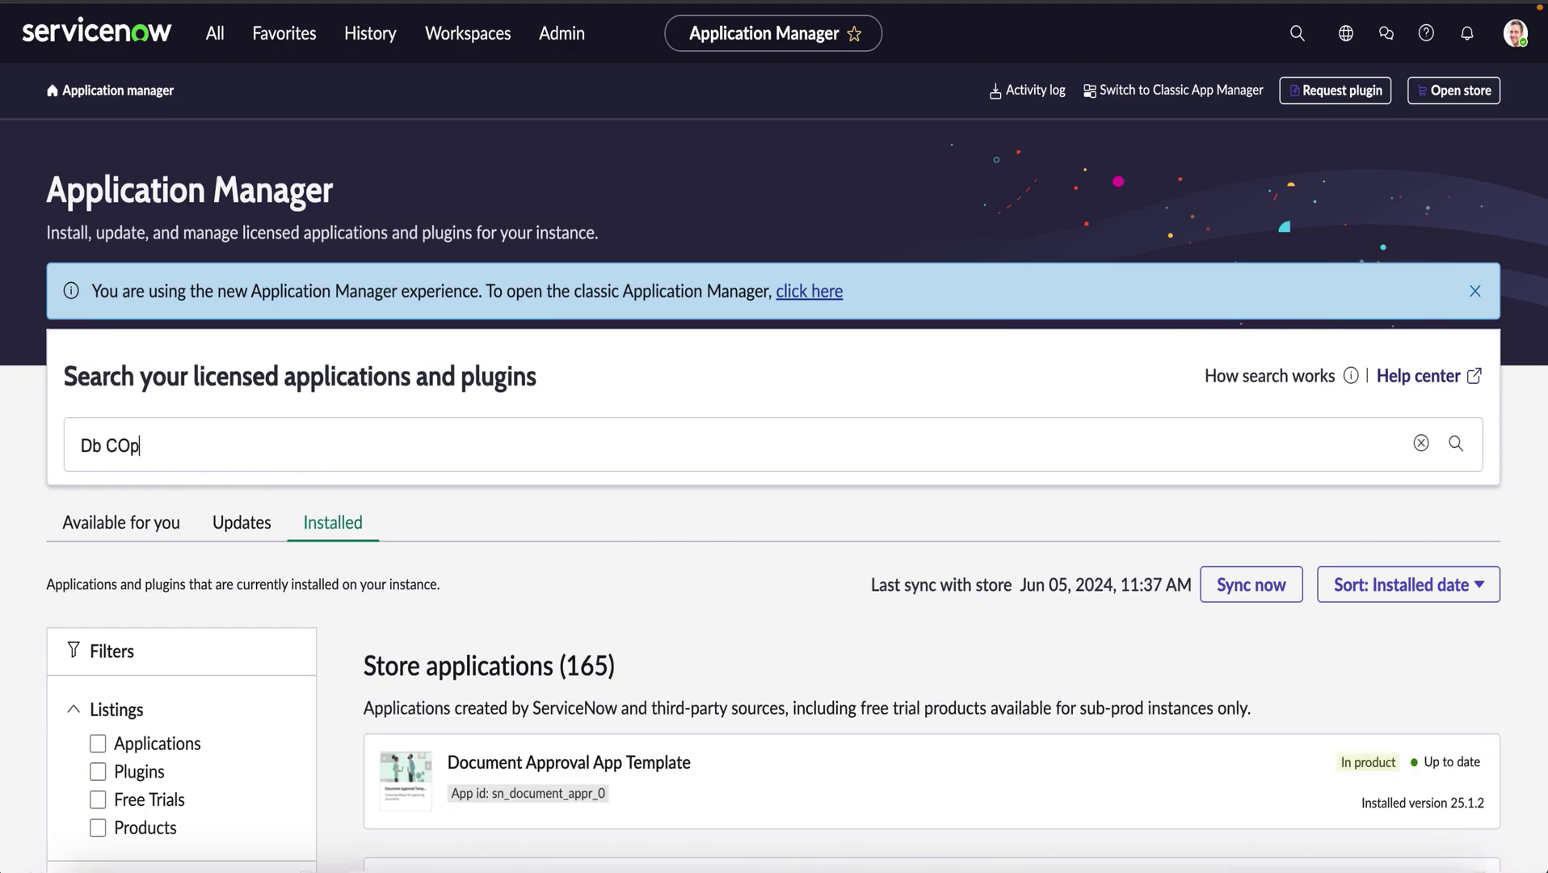
{"action": "type", "text": "on"}
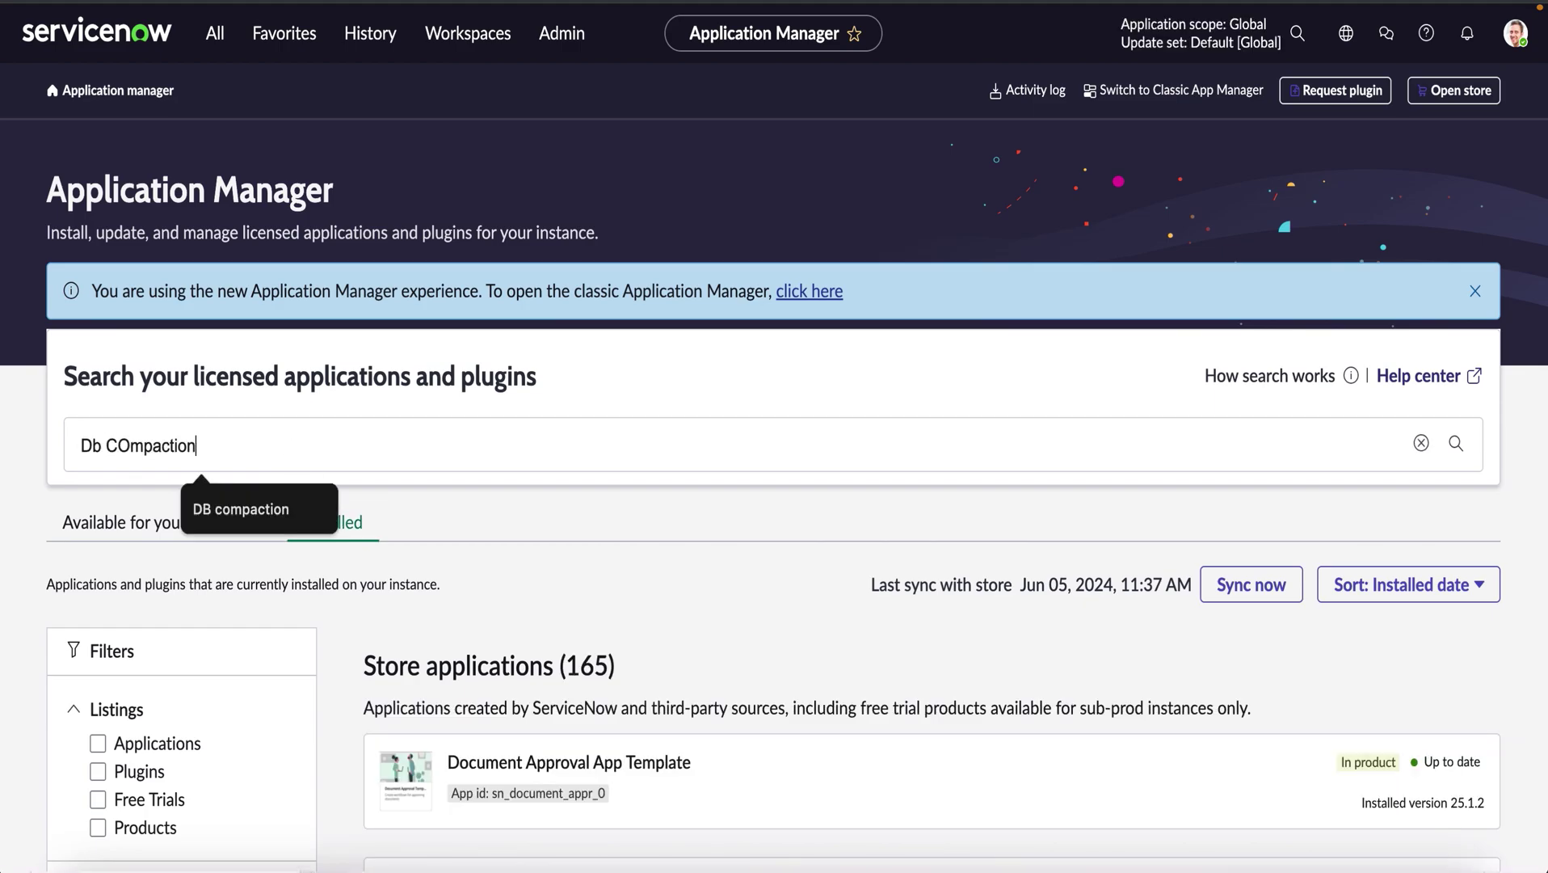
{"action": "key", "text": "Return"}
{"action": "scroll", "coordinate": [549, 585], "scroll_direction": "down", "scroll_amount": 3}
{"action": "scroll", "coordinate": [549, 585], "scroll_direction": "down", "scroll_amount": 2}
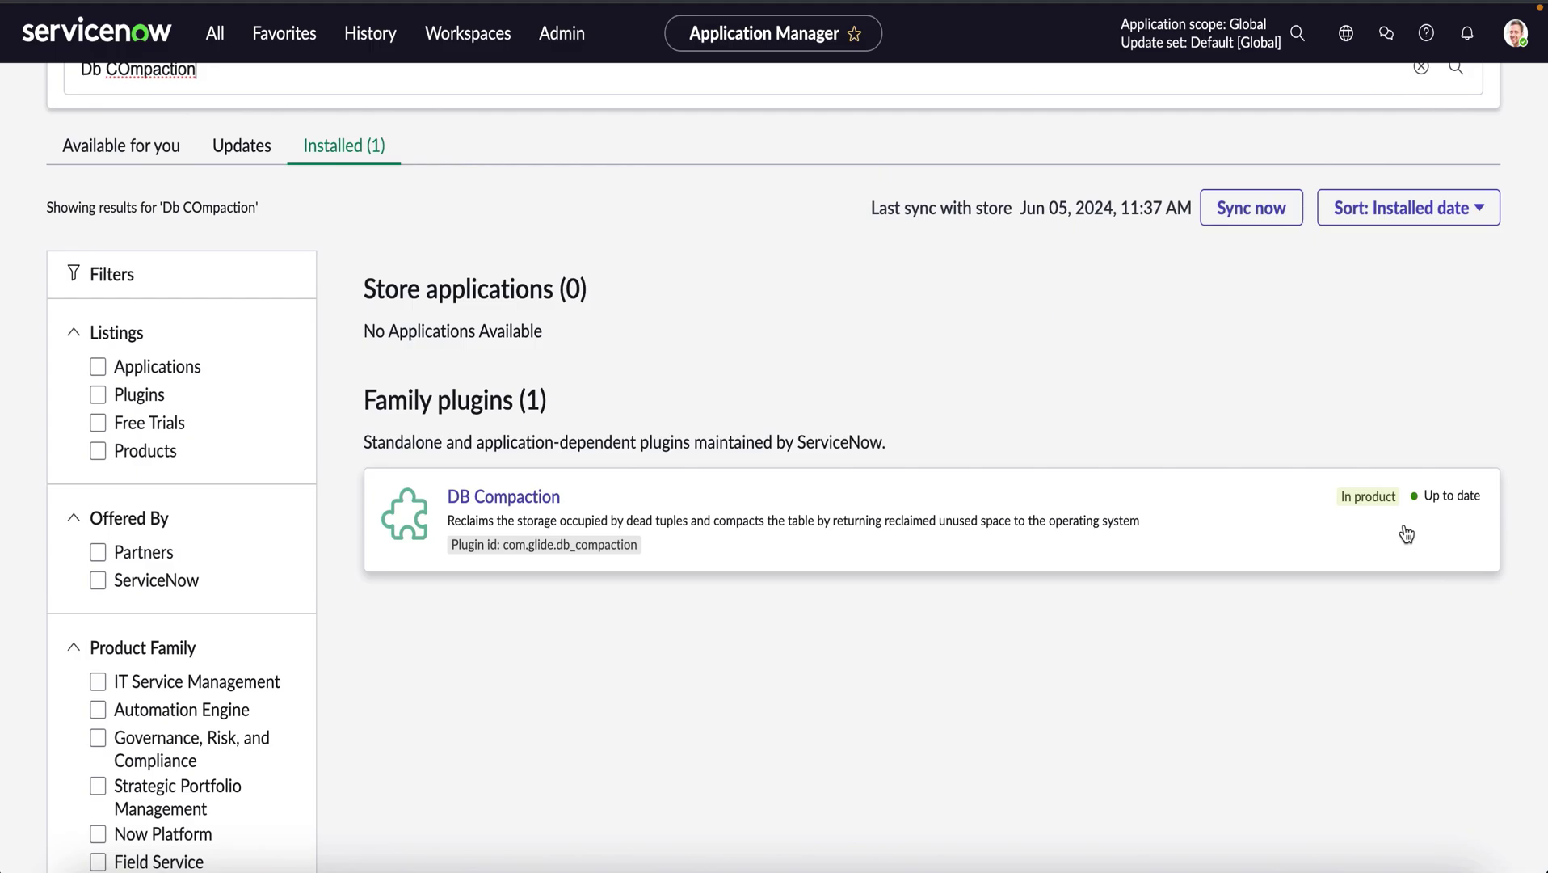
{"action": "left_click", "coordinate": [214, 32]}
Open sys_trigger.LIST and view the DB Compaction job's daily 21:00 GlideTableCompactor schedule.
{"action": "type", "text": "sys_trigger.LIST"}
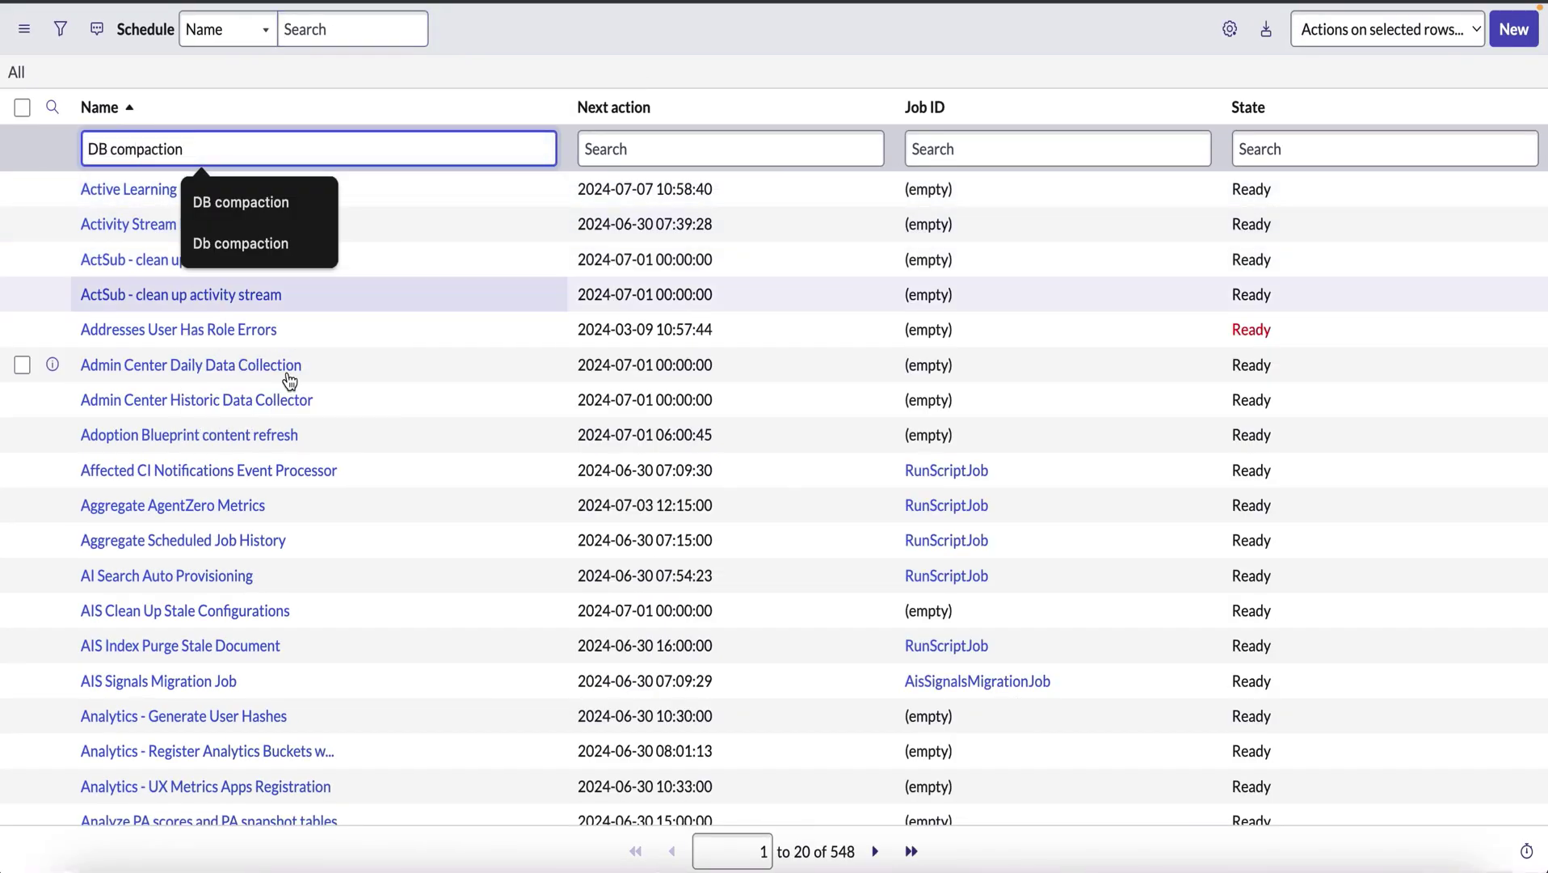
{"action": "key", "text": "Return"}
{"action": "left_click", "coordinate": [120, 194]}
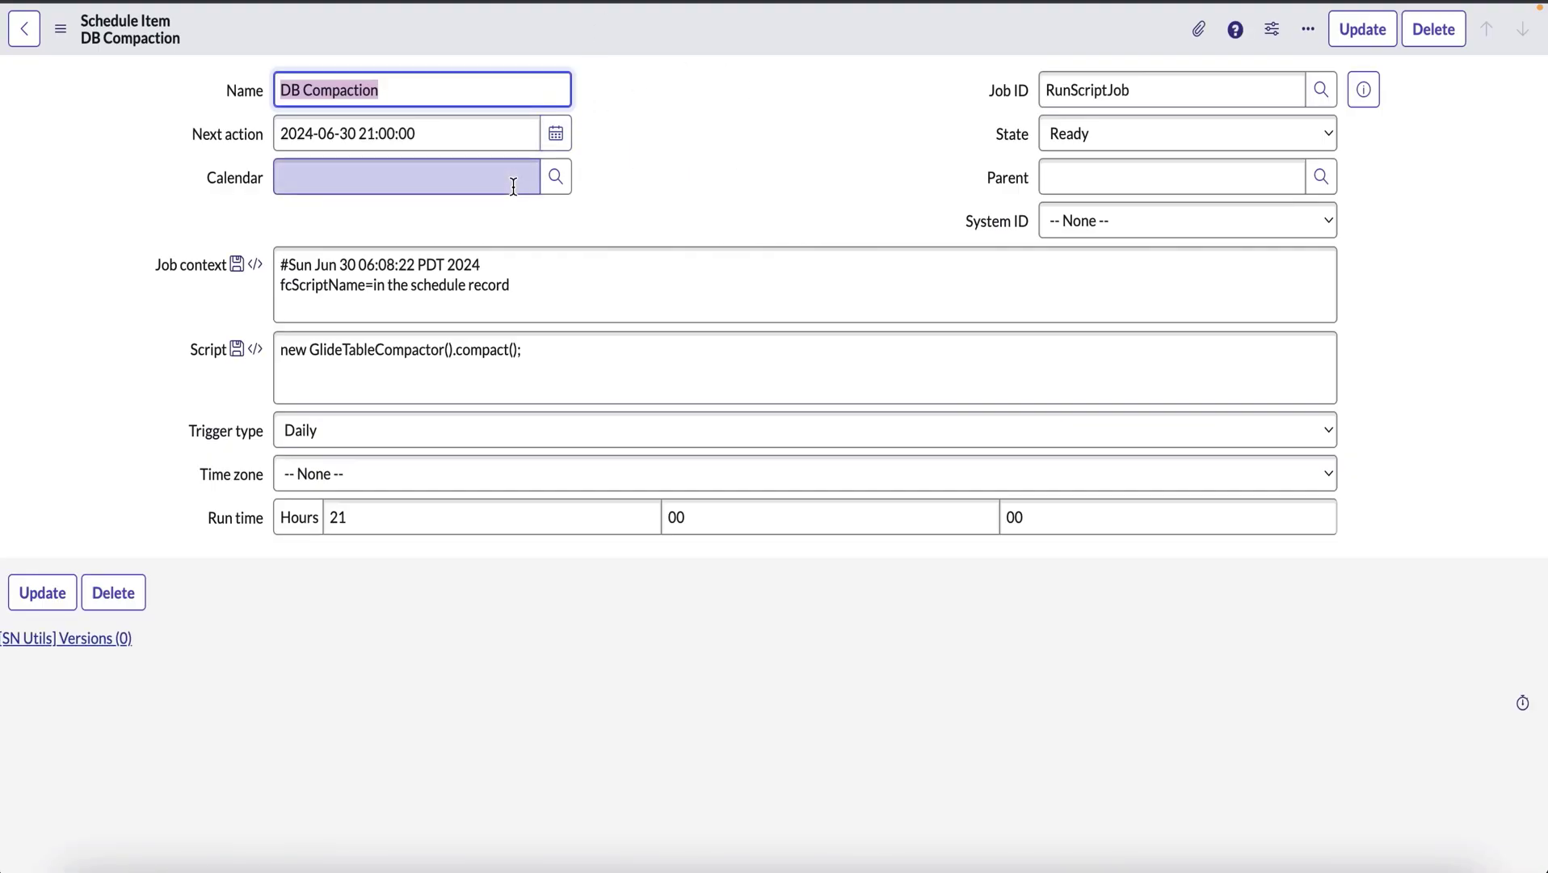
{"action": "mouse_move", "coordinate": [392, 137]}
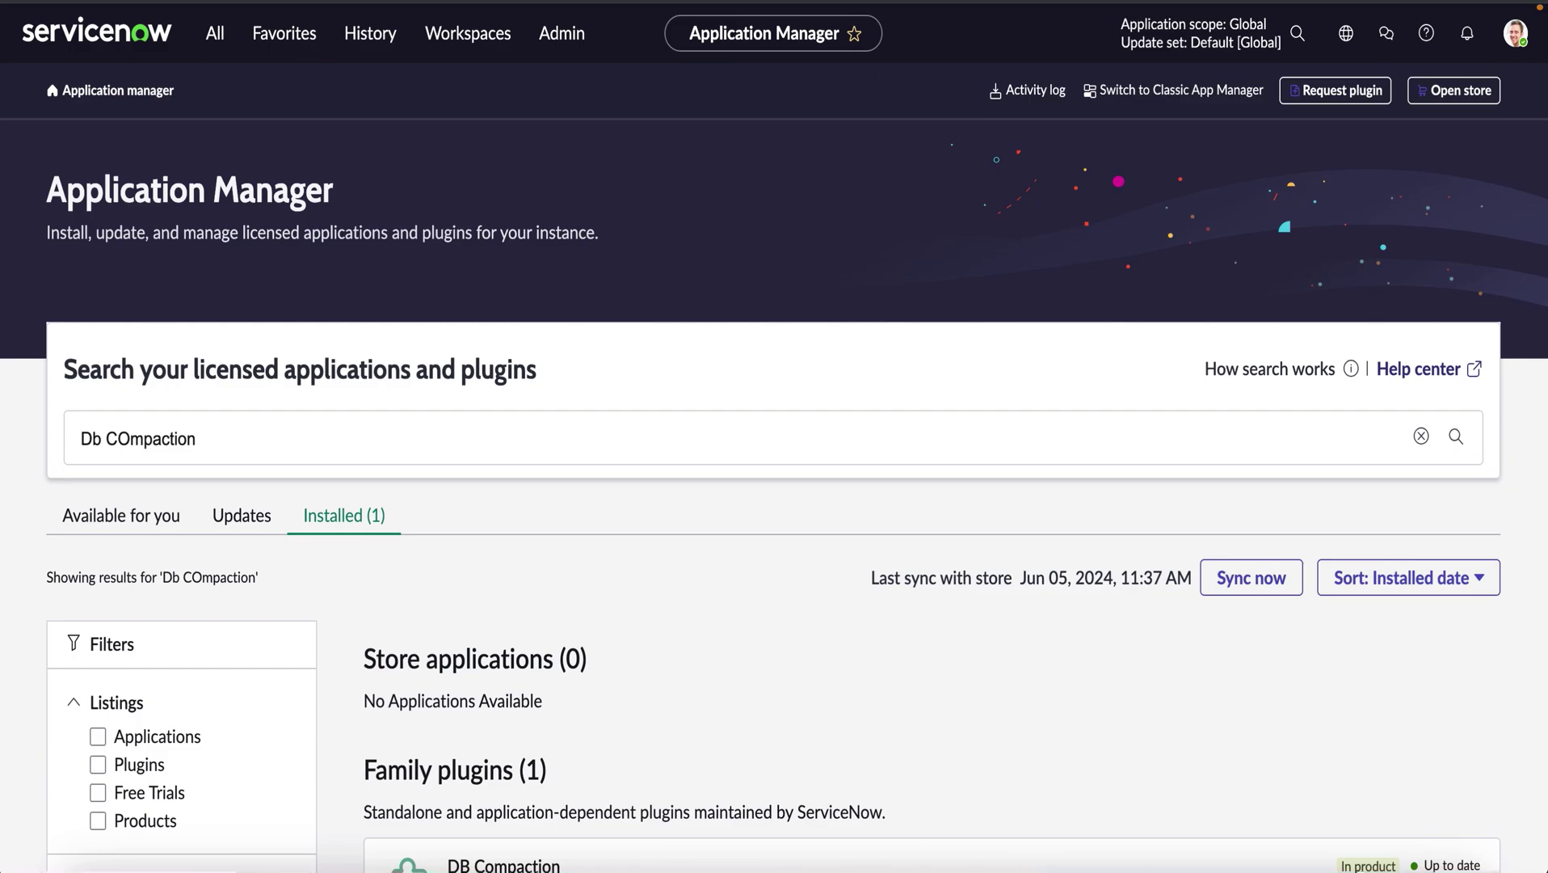
Open the Telemetry - Table Growth dashboard showing 429.98 GB total, 423.09 GB in sys_audit.
{"action": "left_click", "coordinate": [214, 32]}
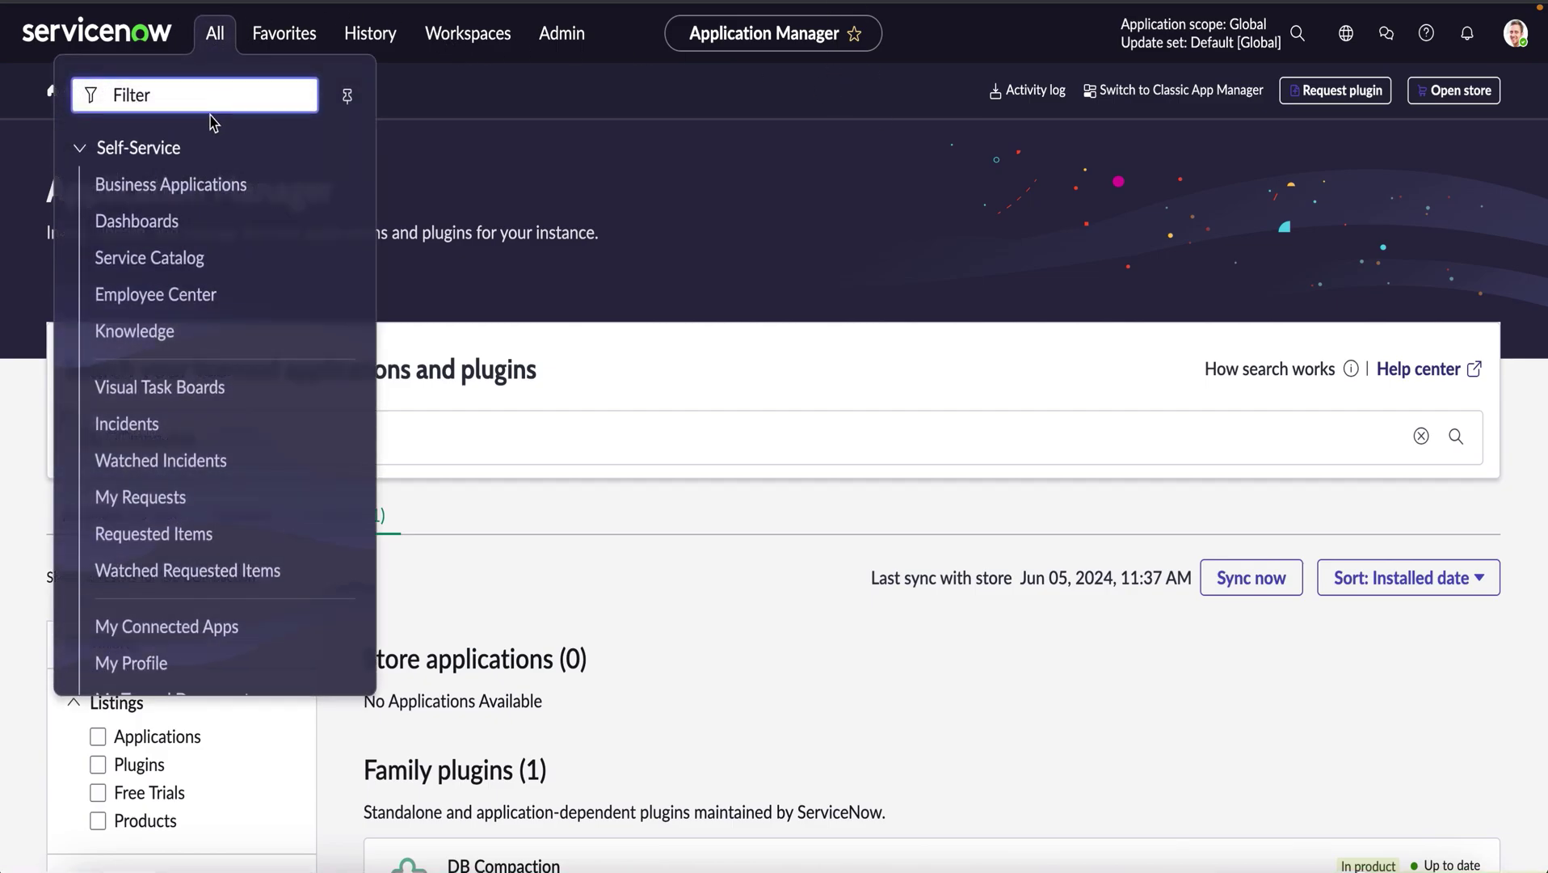
{"action": "type", "text": "dashboard"}
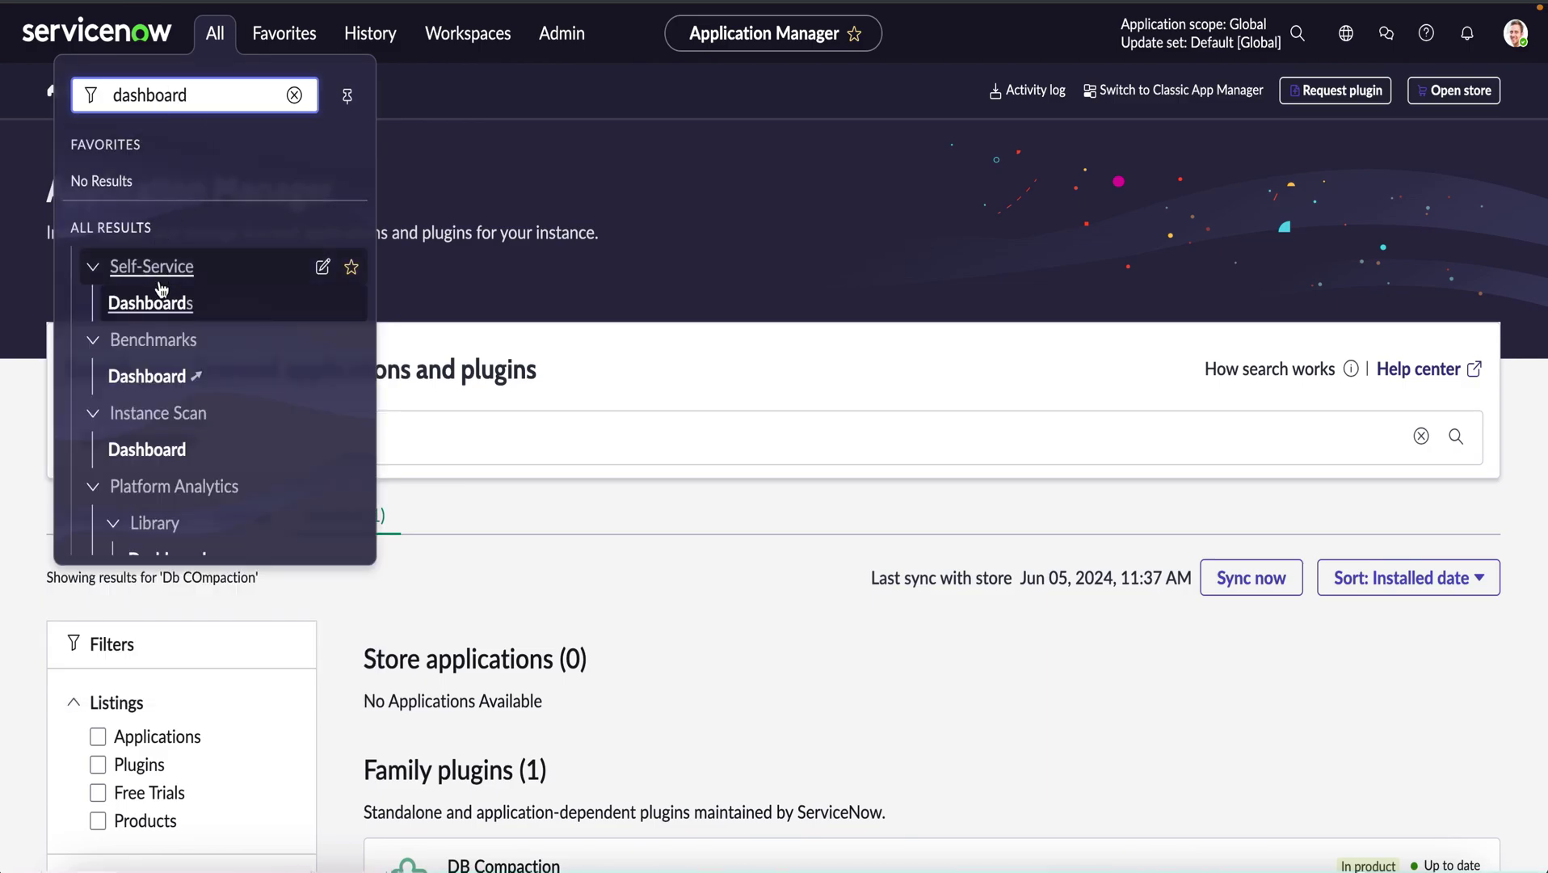
{"action": "left_click", "coordinate": [119, 303]}
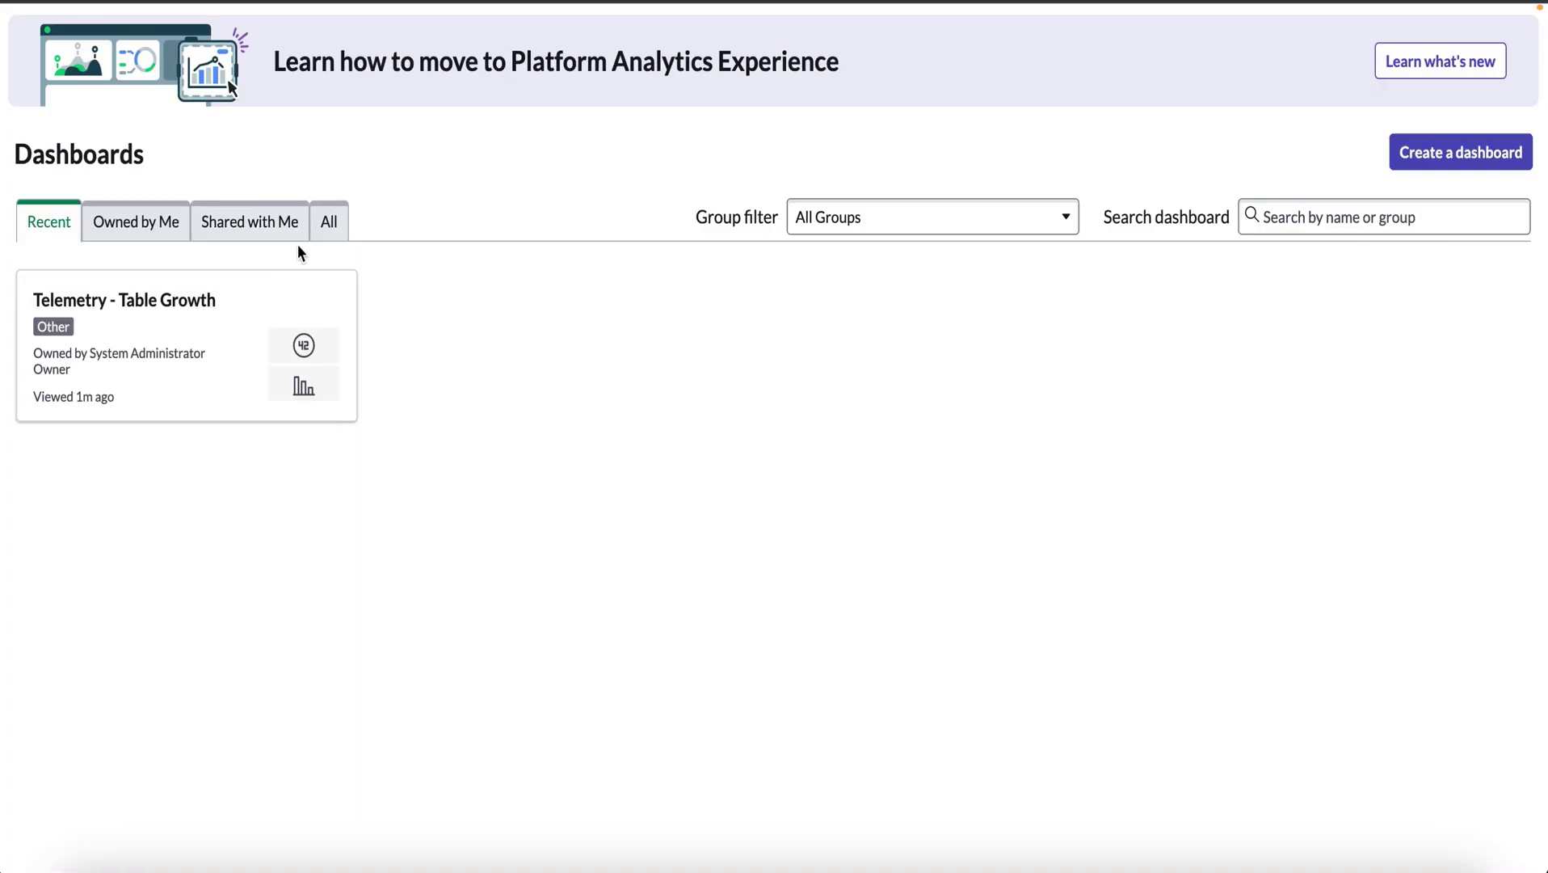
{"action": "left_click", "coordinate": [155, 306]}
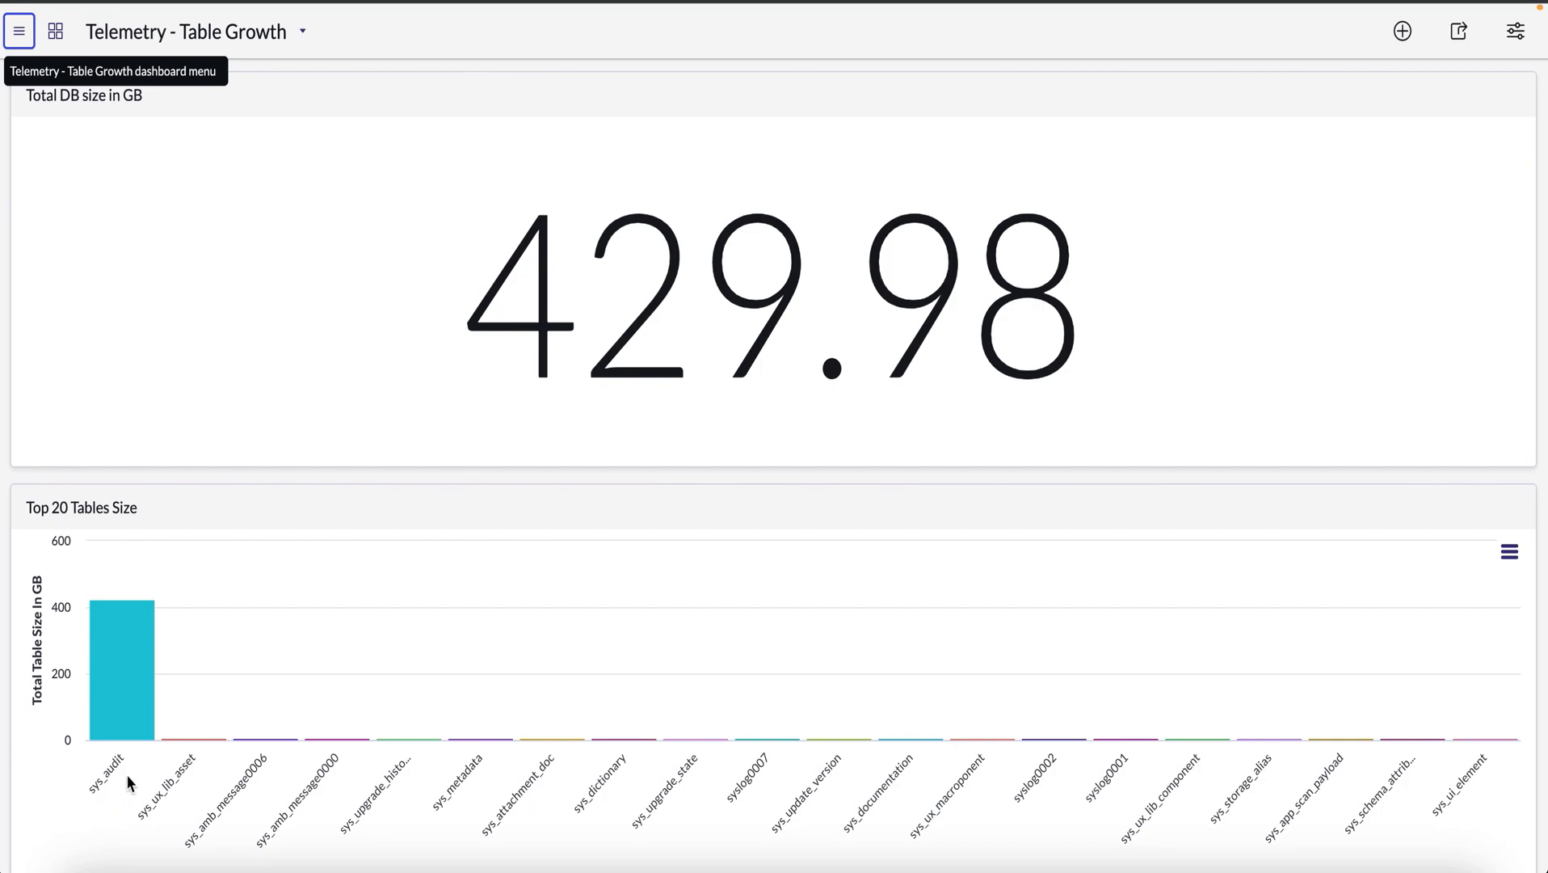
{"action": "mouse_move", "coordinate": [133, 609]}
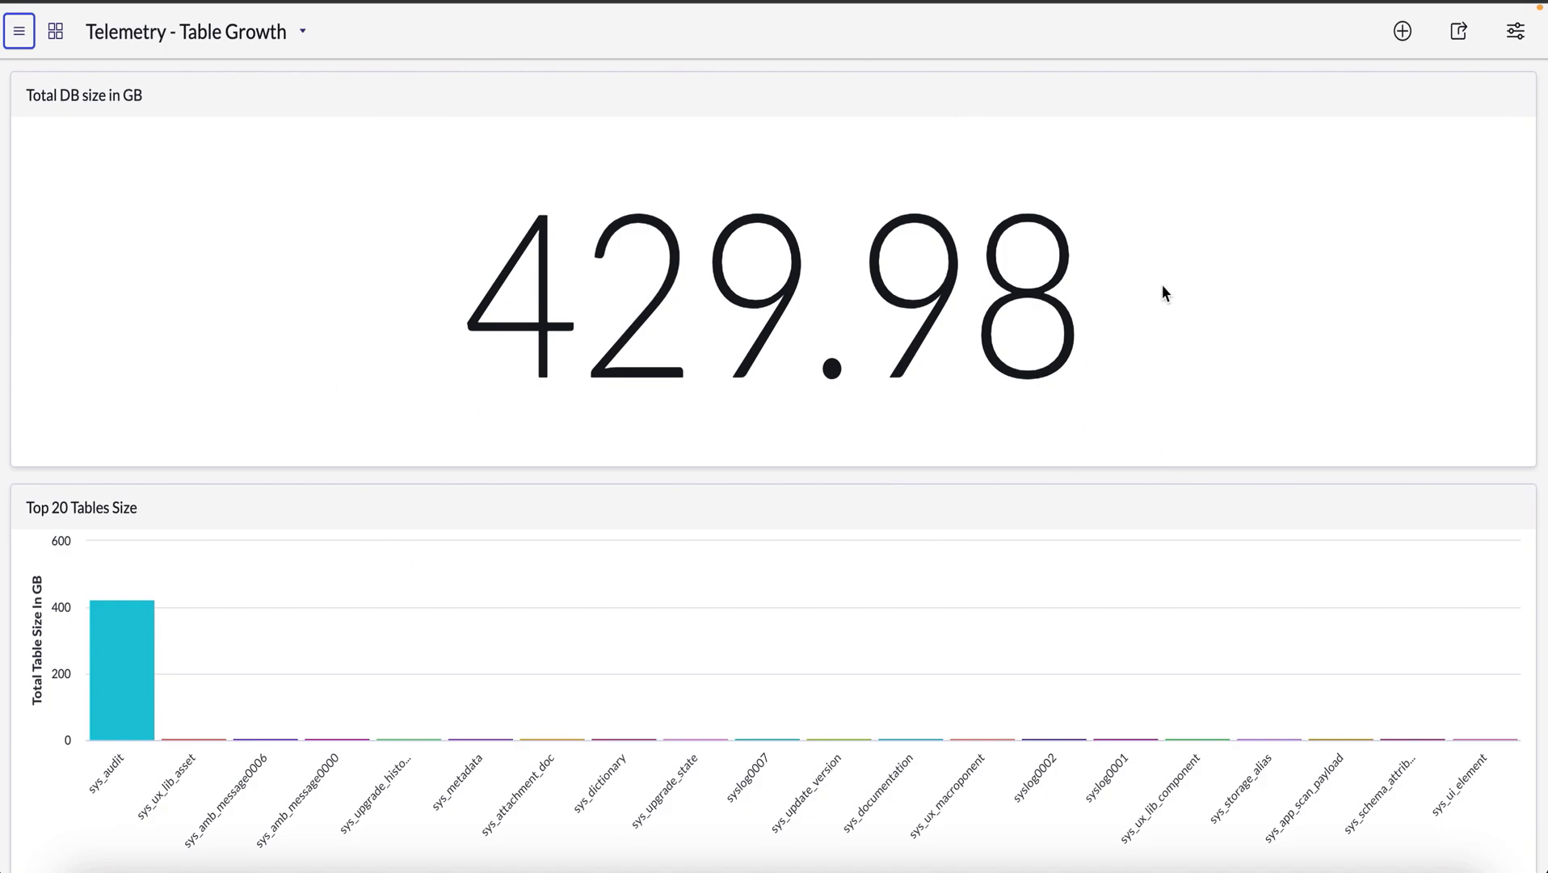
{"action": "mouse_move", "coordinate": [666, 218]}
{"action": "mouse_move", "coordinate": [116, 658]}
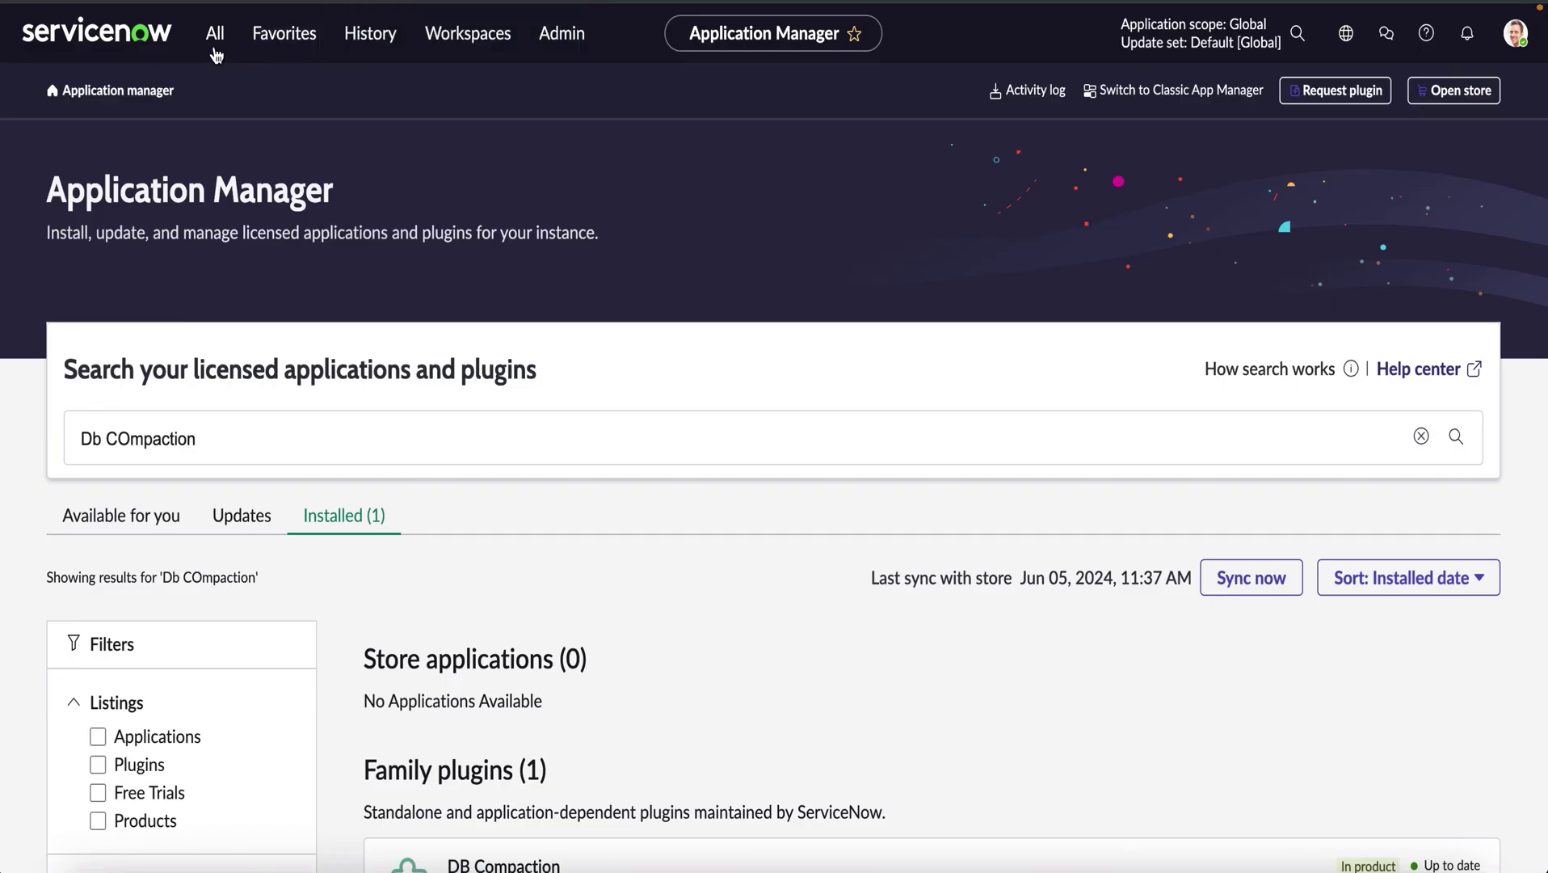
Go to sys_compaction_run.LIST to list the compaction run records.
{"action": "left_click", "coordinate": [215, 33]}
{"action": "type", "text": "sys_cm"}
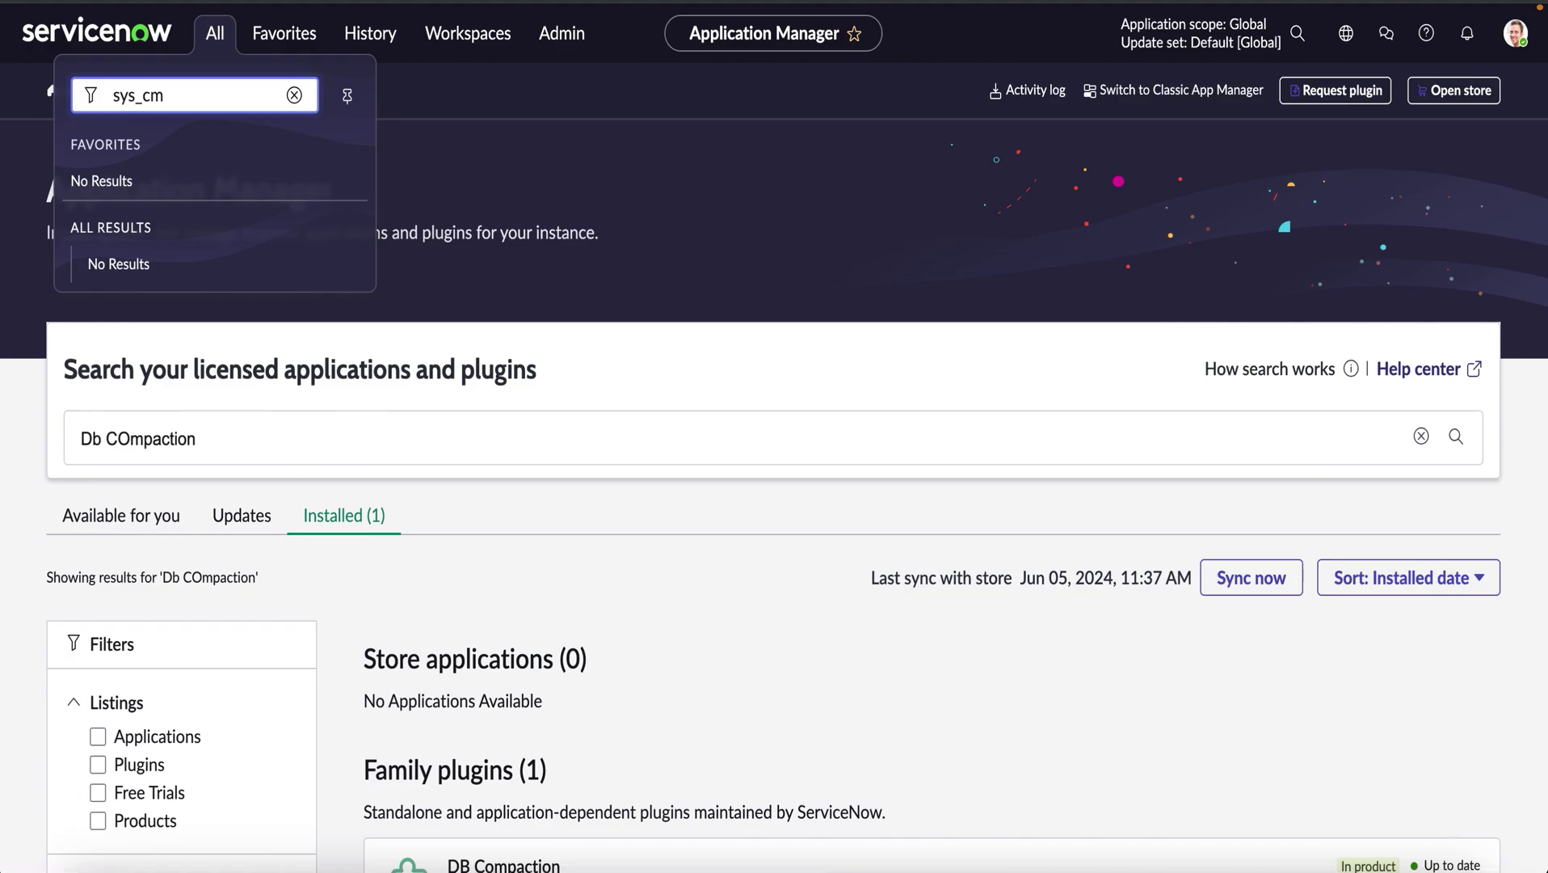
{"action": "key", "text": "BackSpace"}
{"action": "type", "text": "ompaction_run.LIST"}
{"action": "key", "text": "Return"}
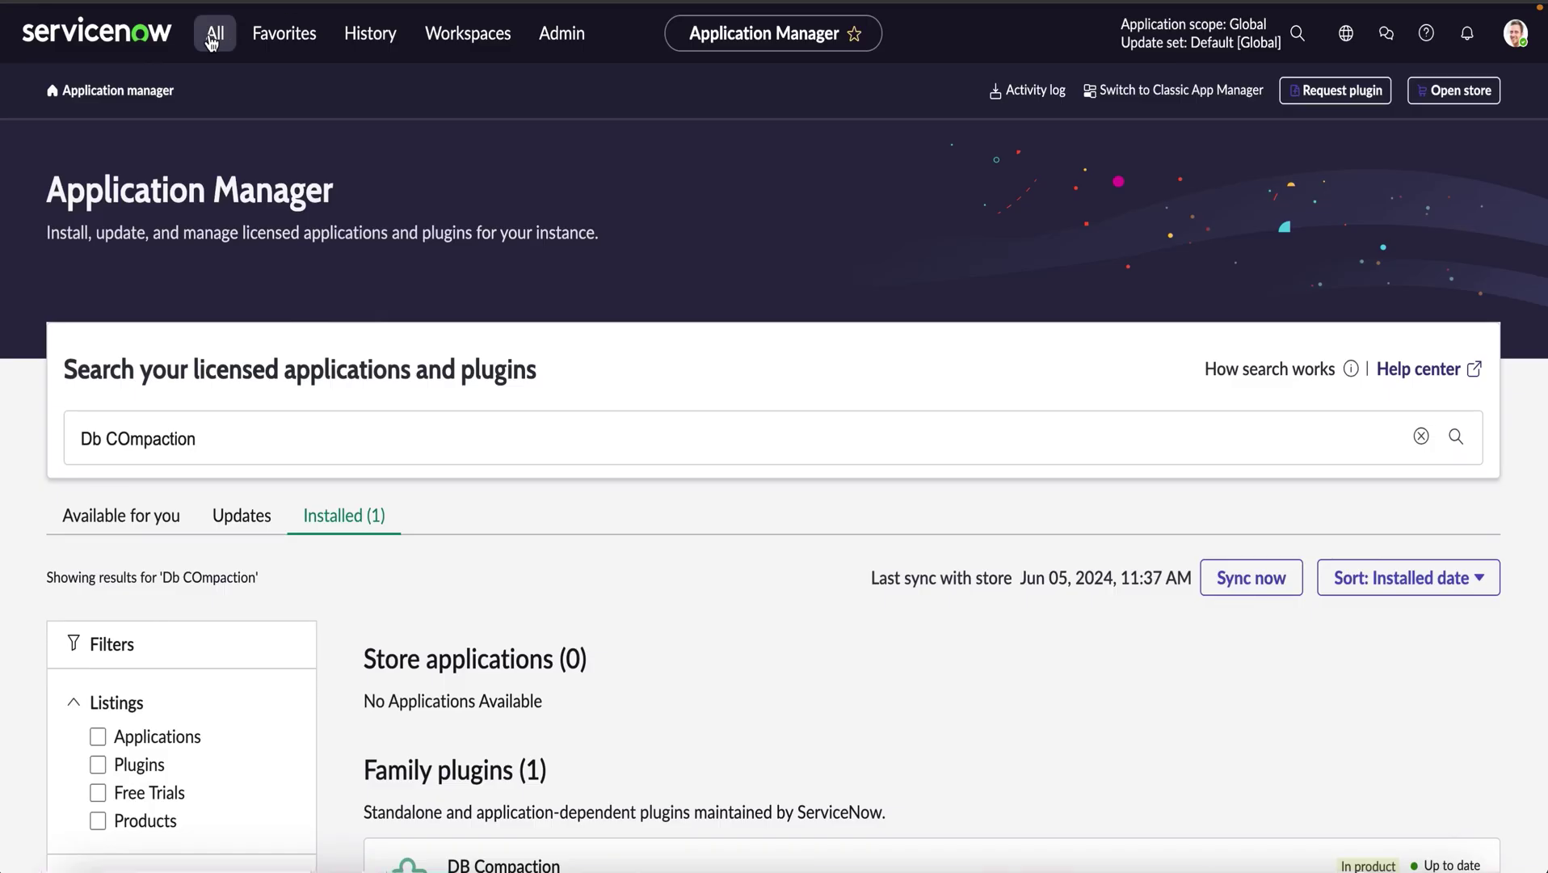
Open the sys_schema_change.LIST Table Changes list.
{"action": "left_click", "coordinate": [215, 33]}
{"action": "type", "text": "sys_"}
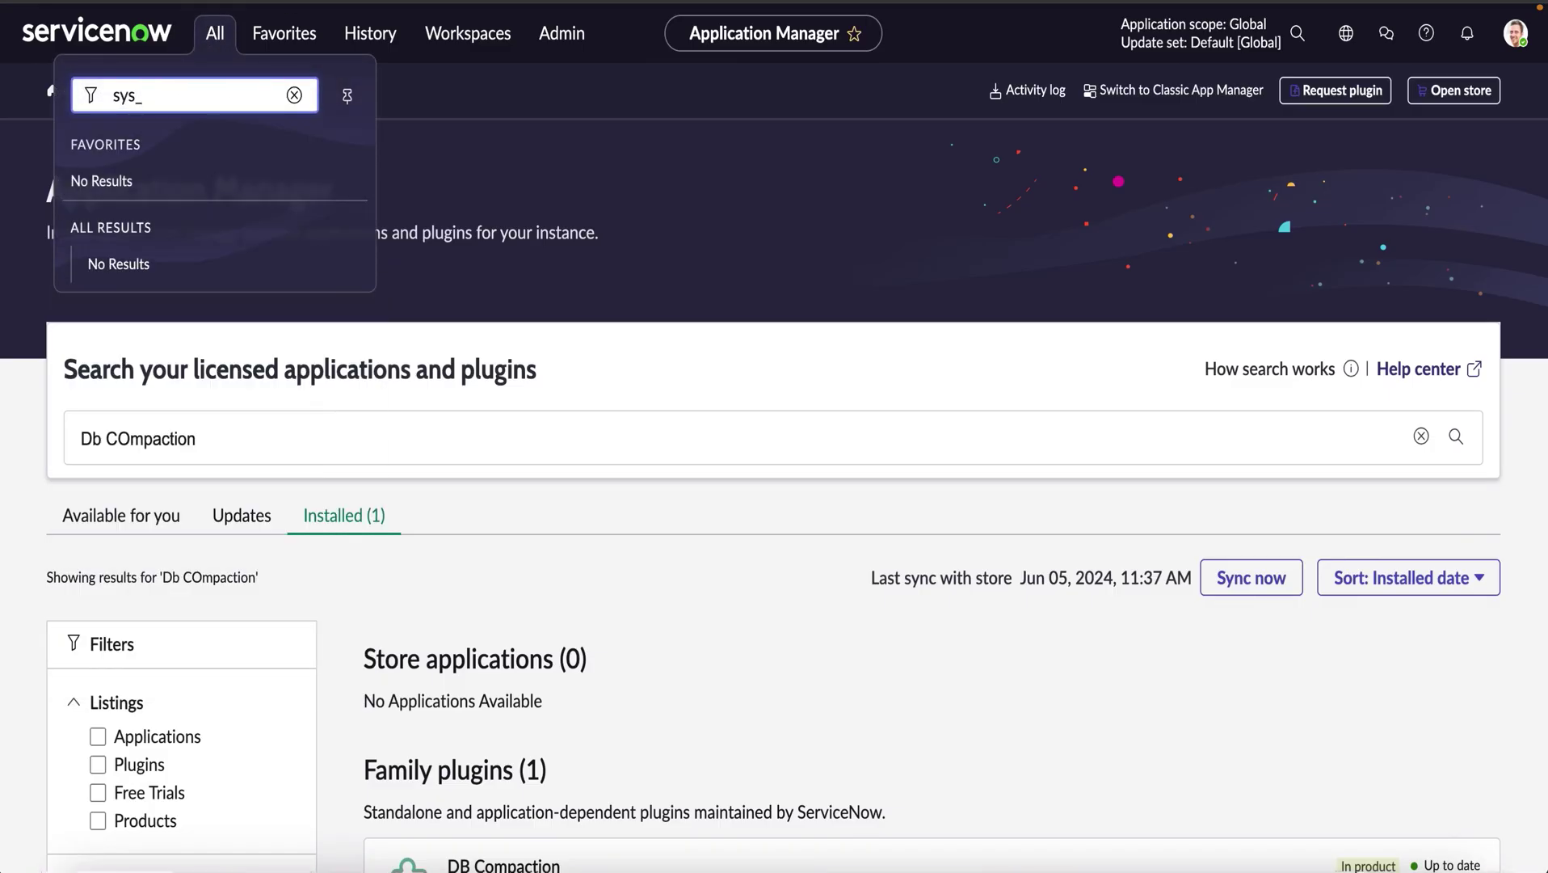
{"action": "type", "text": "schema_change.LIST"}
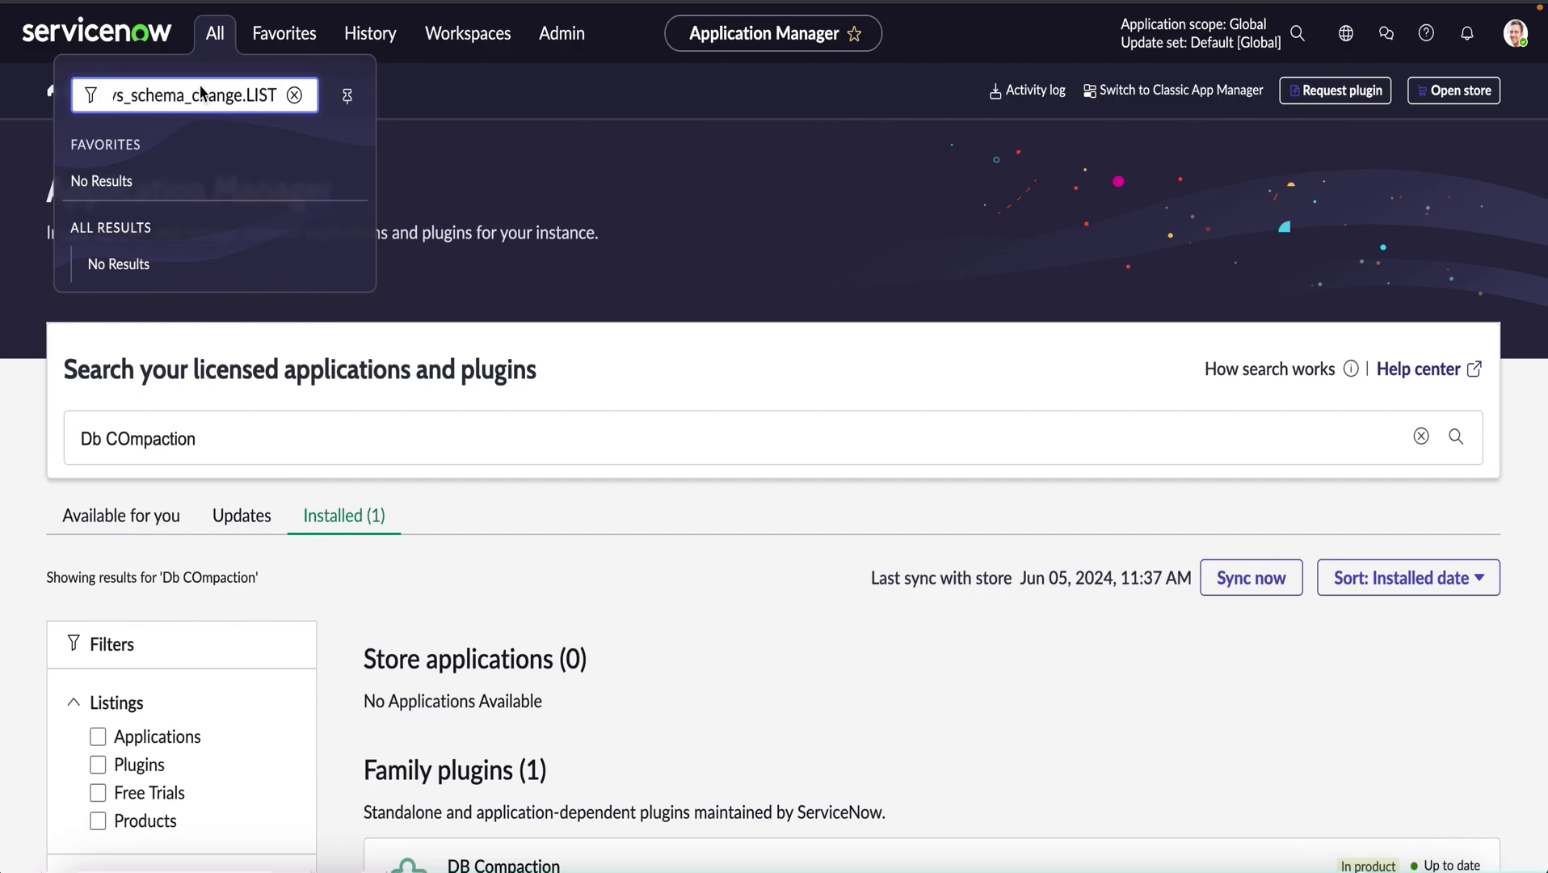
{"action": "key", "text": "Return"}
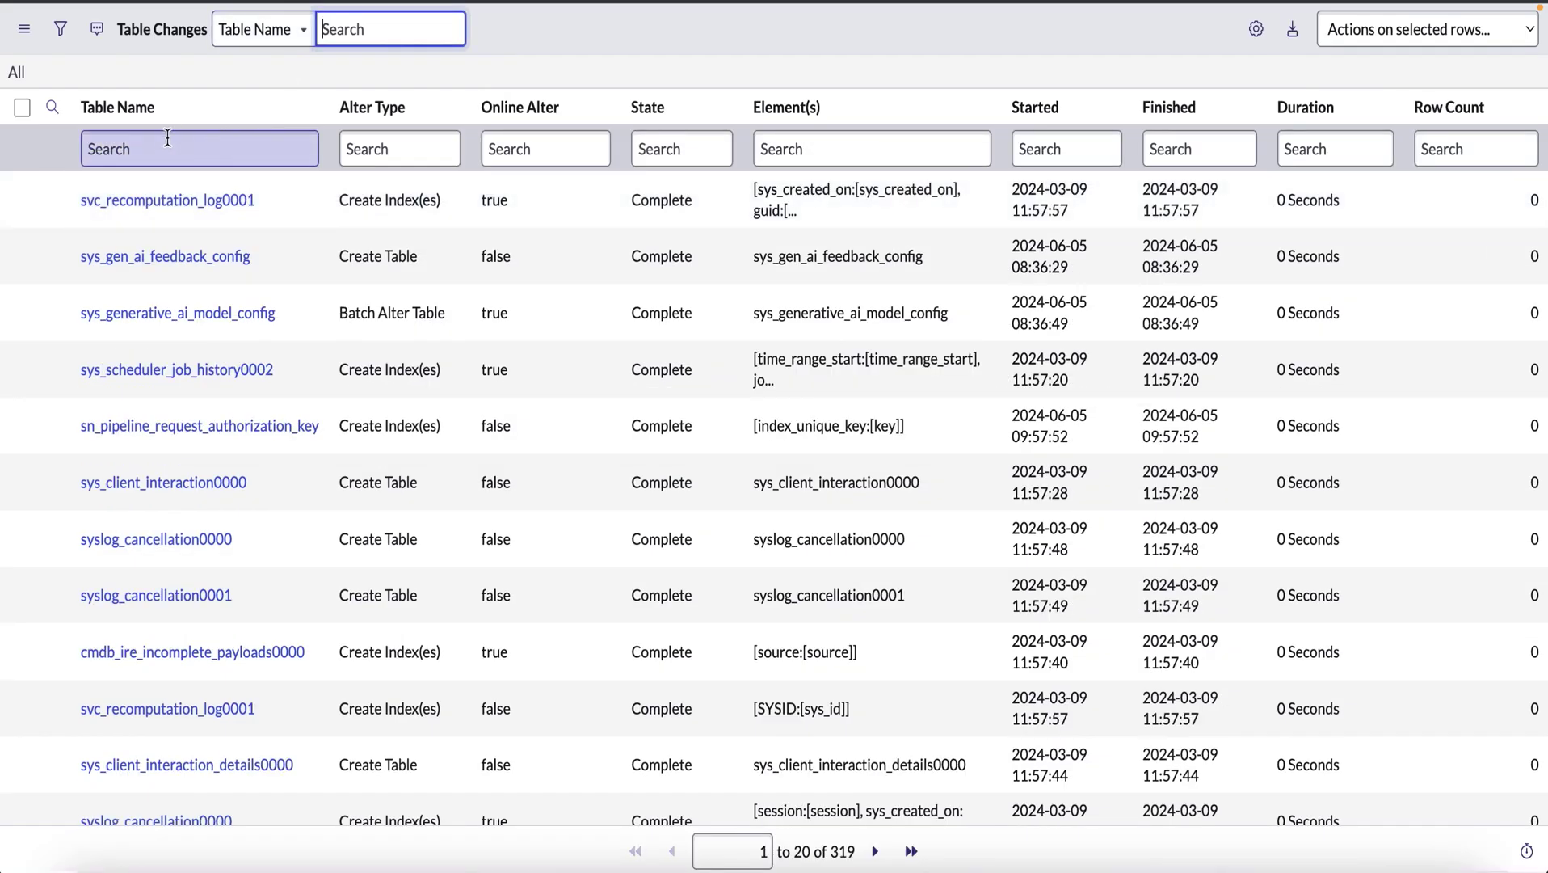
Filter the Table Changes by table name sys_audit to show the two Compact Table runs.
{"action": "left_click", "coordinate": [160, 146]}
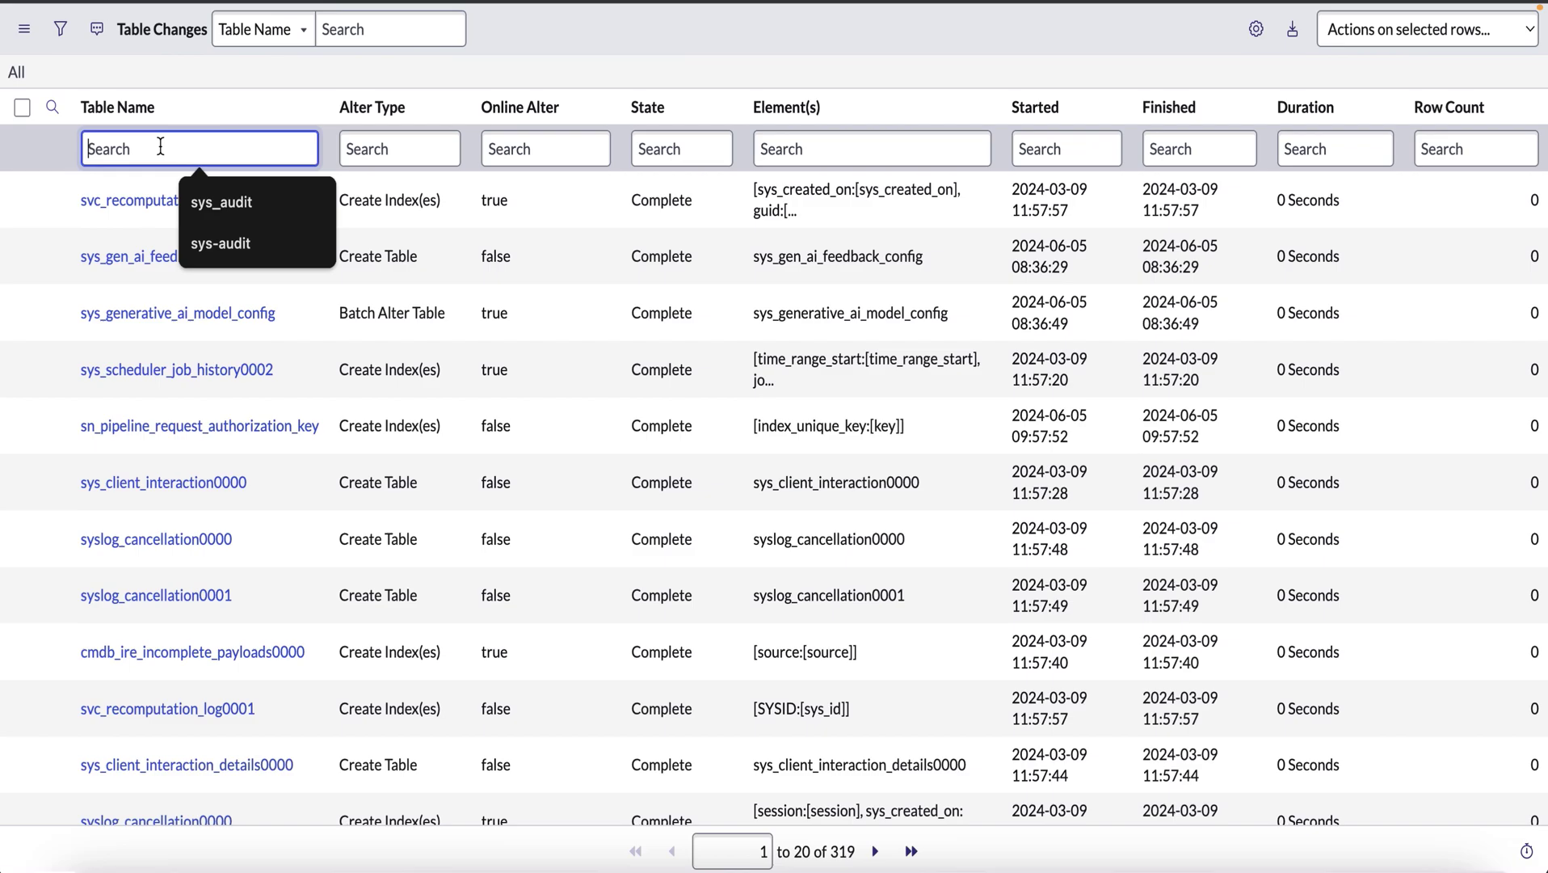
{"action": "type", "text": "sys_audit"}
{"action": "key", "text": "Return"}
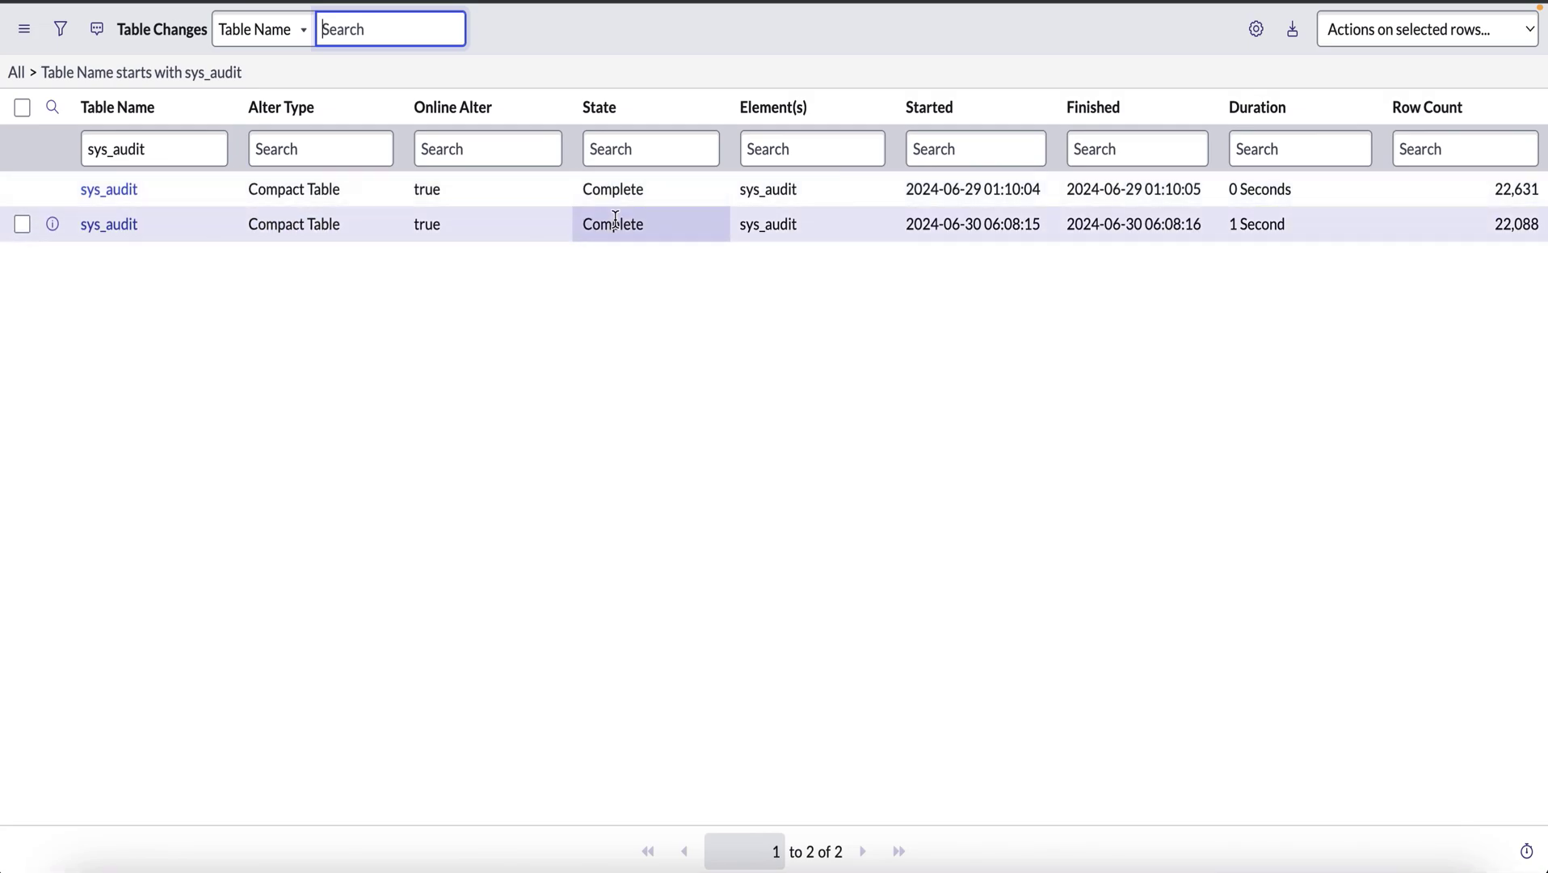
{"action": "left_click_drag", "start_coordinate": [736, 188], "coordinate": [844, 194]}
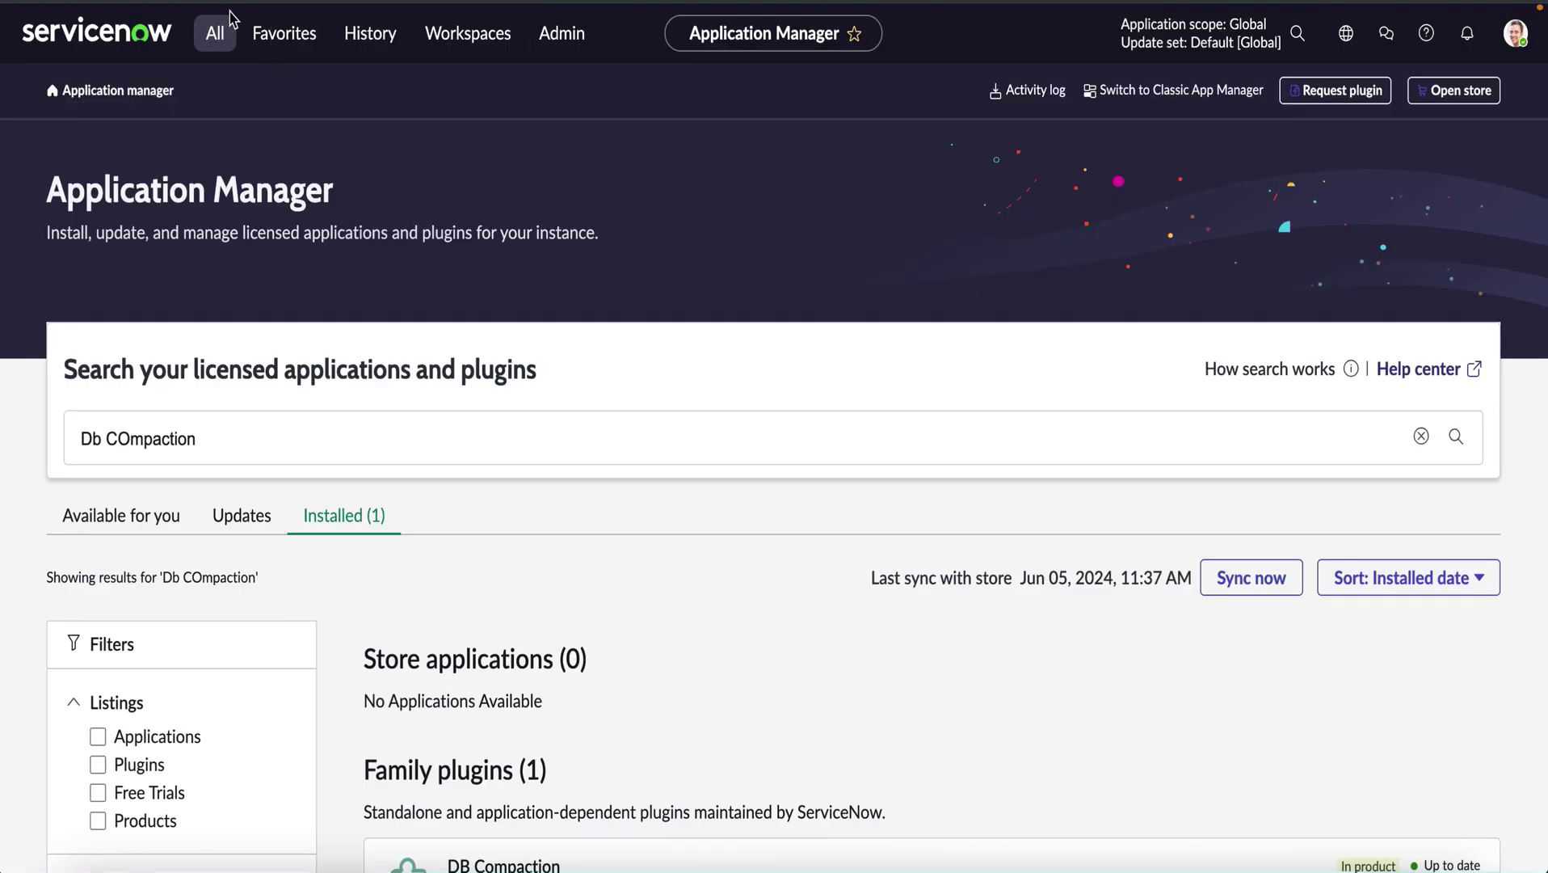
Filter the navigator for 'node log file' and open the Node Log File Browser.
{"action": "left_click", "coordinate": [214, 36]}
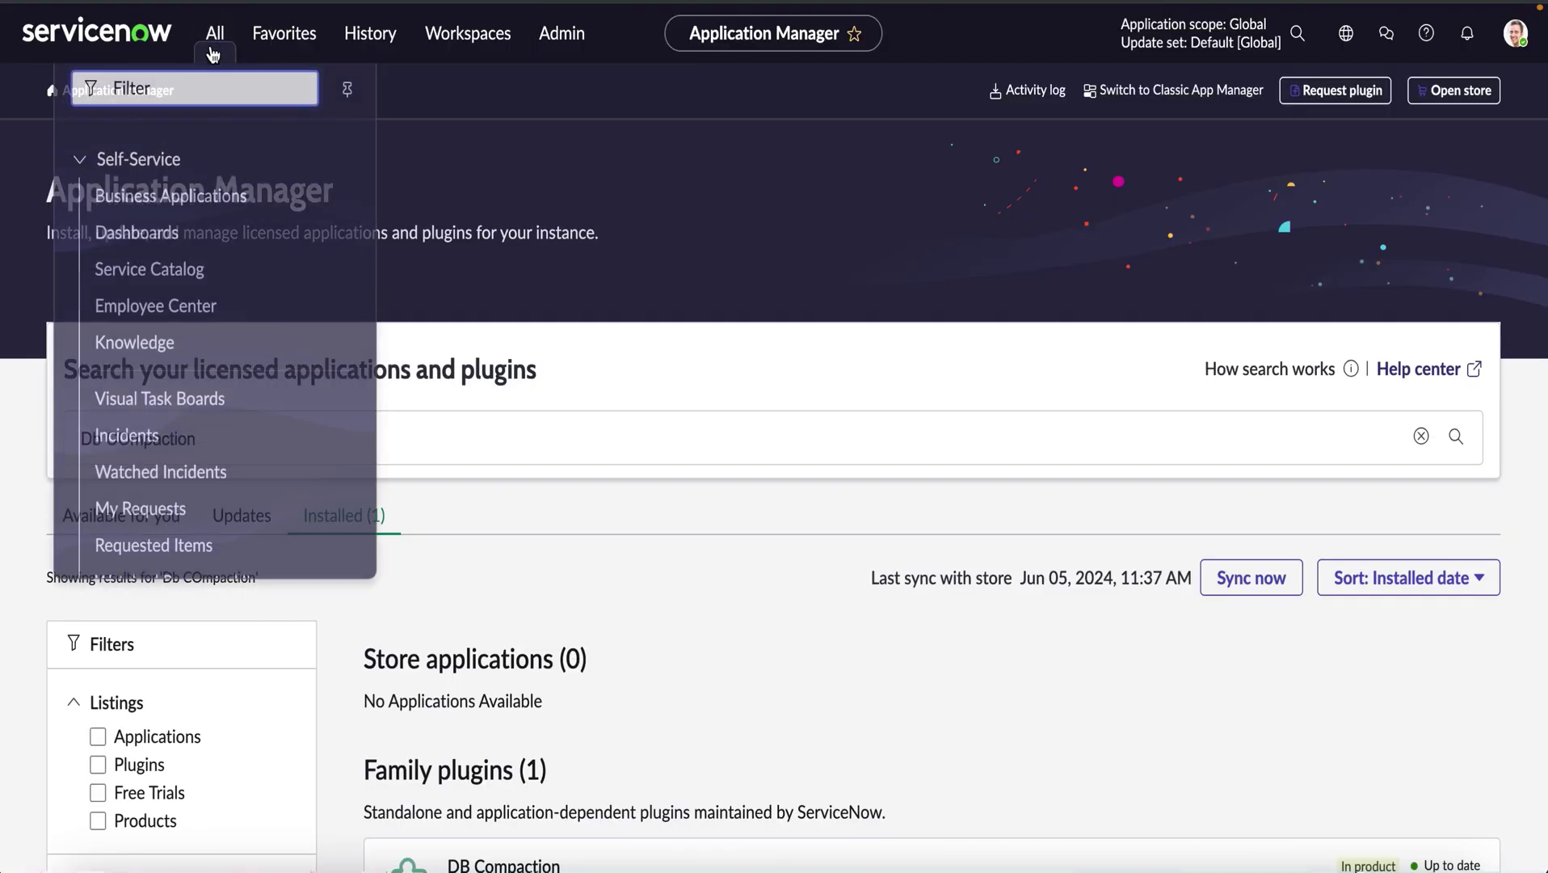
{"action": "type", "text": "sys_comp"}
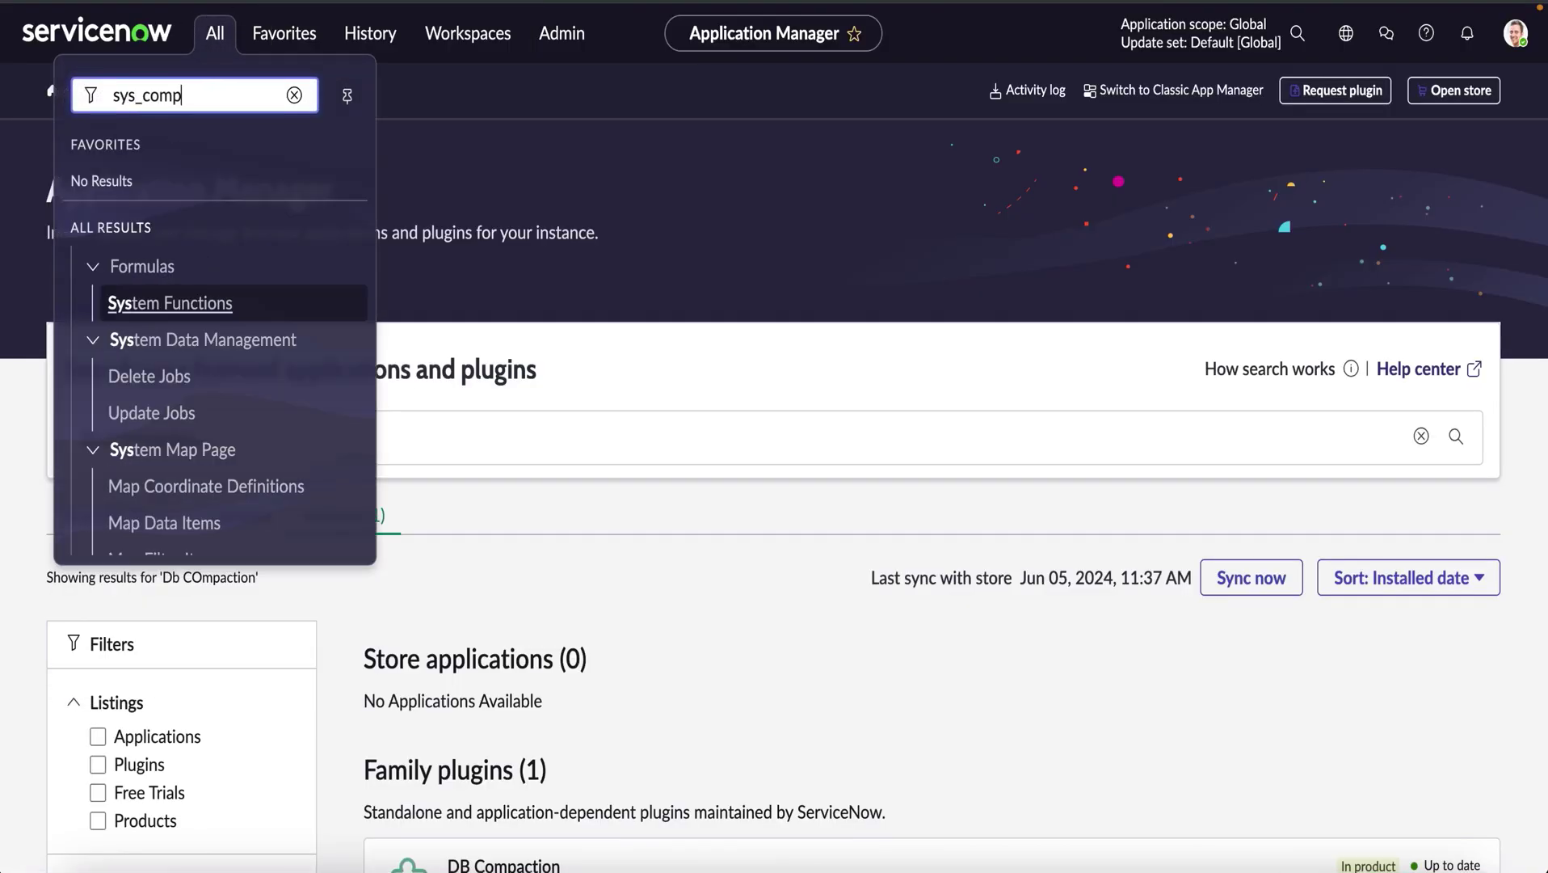
{"action": "type", "text": "actio"}
{"action": "key", "text": "ctrl+a"}
{"action": "key", "text": "BackSpace"}
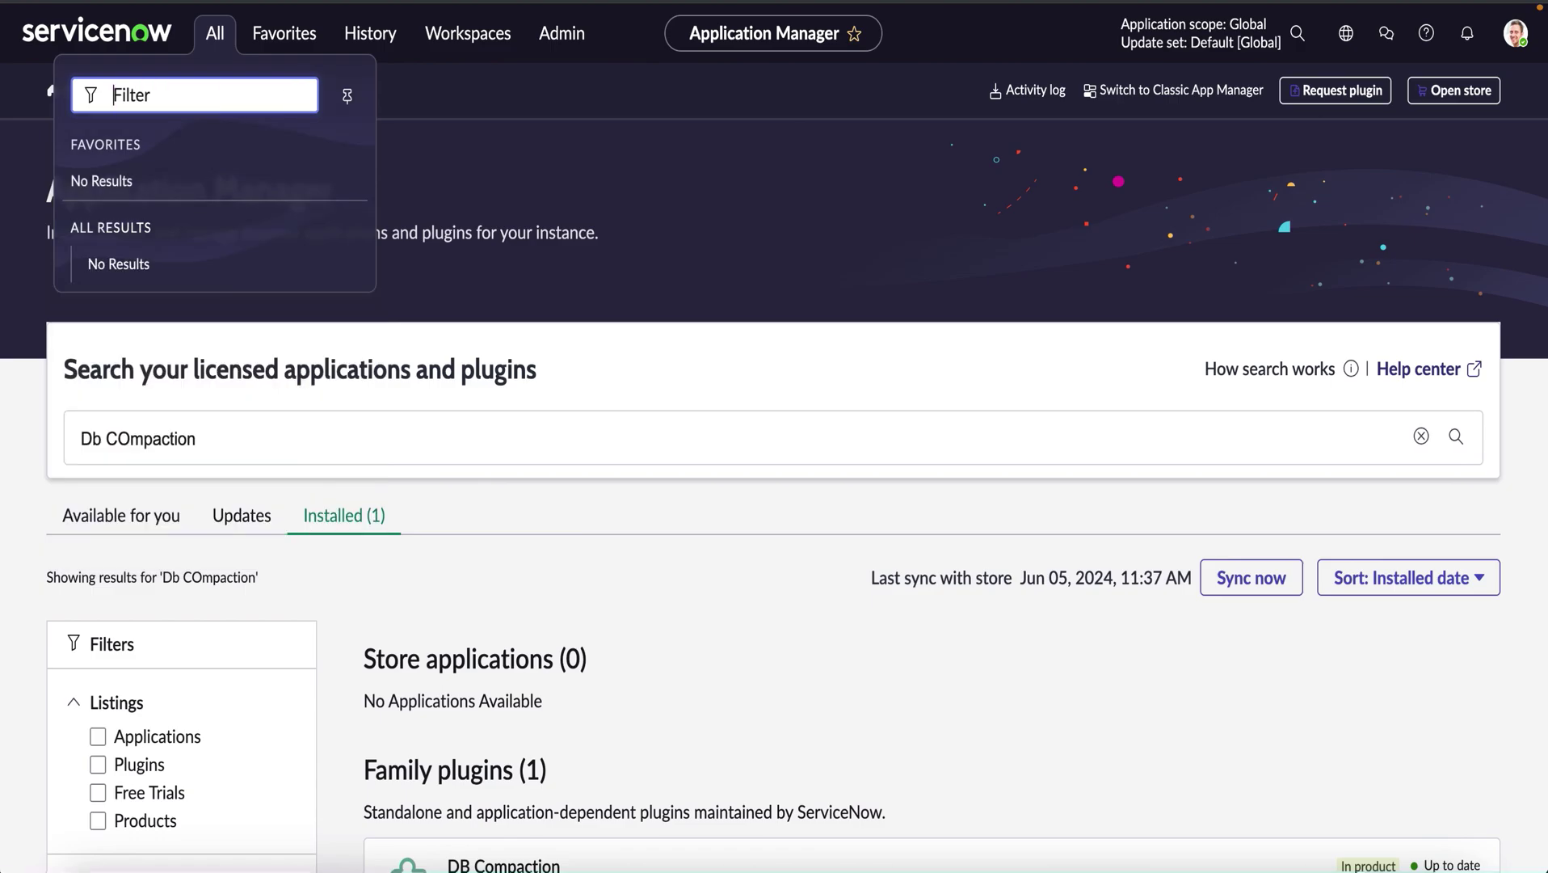
{"action": "type", "text": "node log file"}
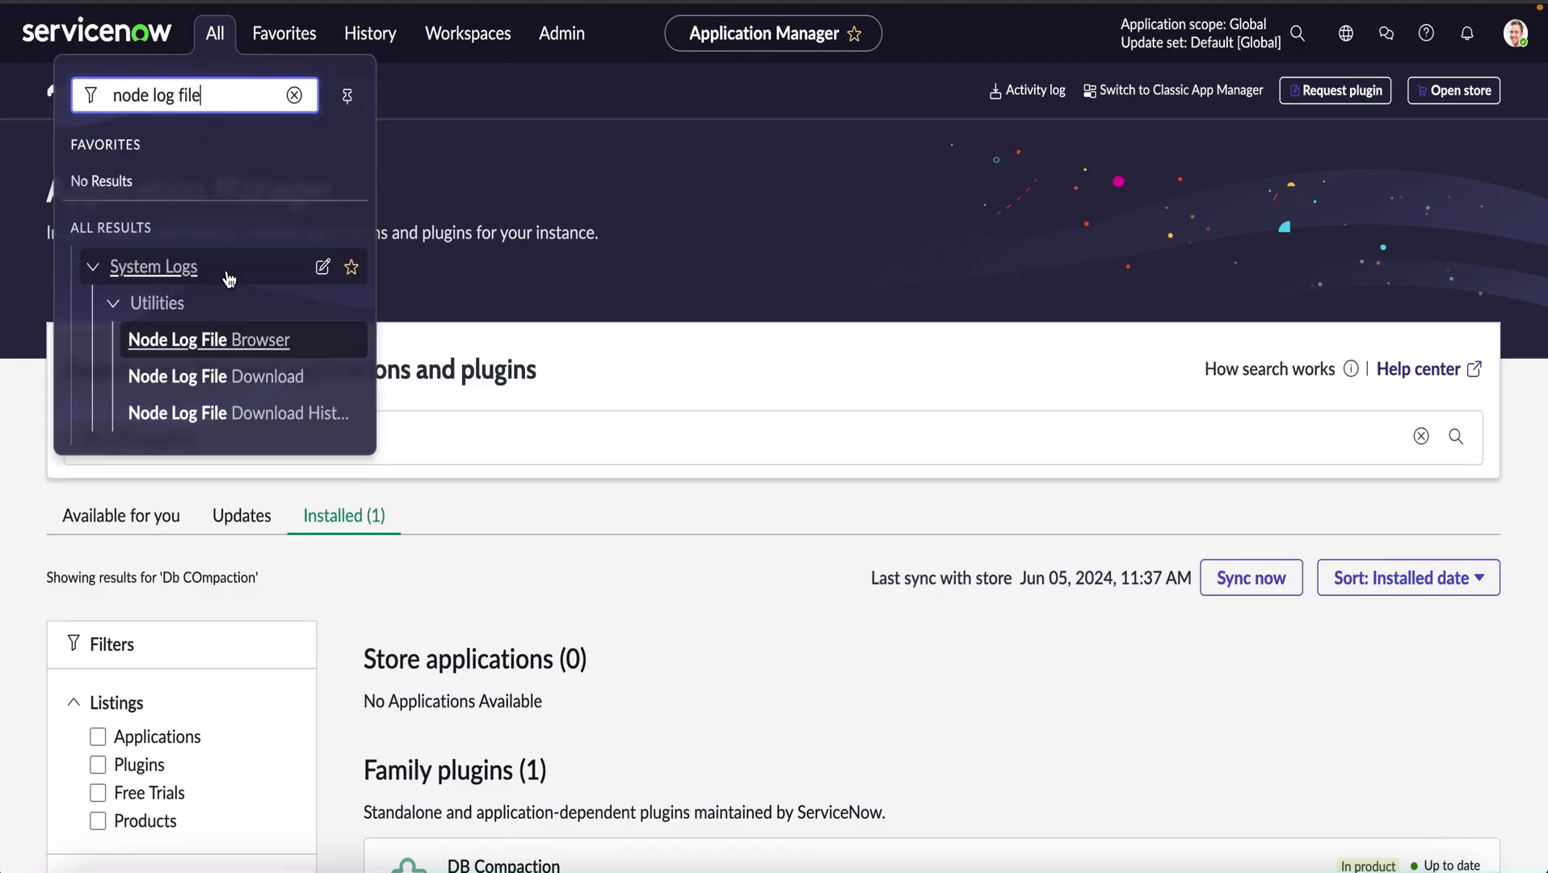
{"action": "left_click", "coordinate": [220, 340]}
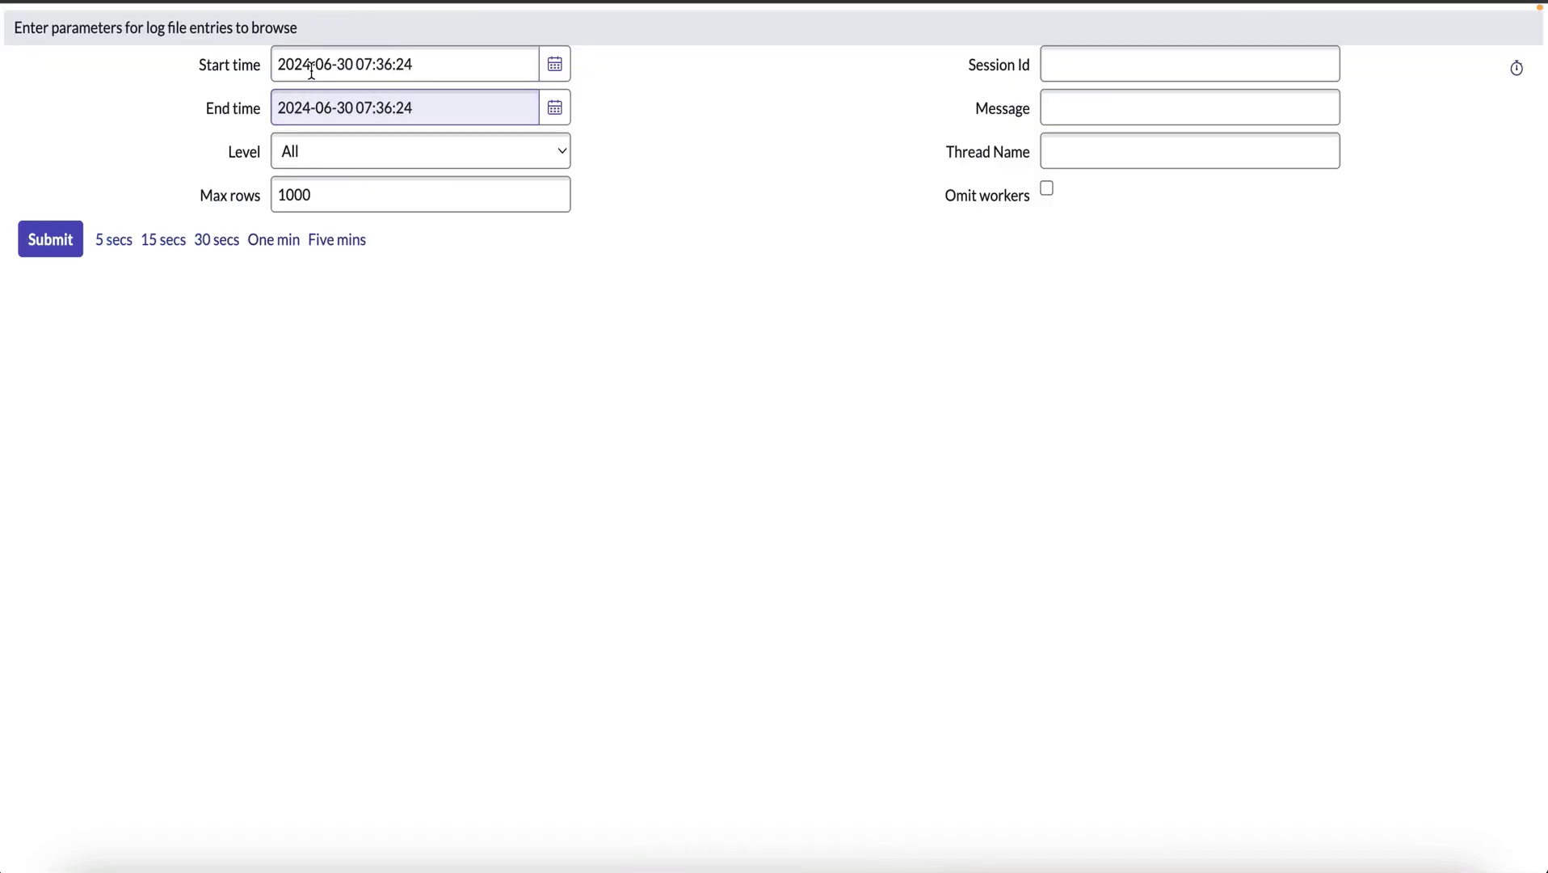
{"action": "left_click", "coordinate": [343, 63]}
{"action": "double_click", "coordinate": [343, 63]}
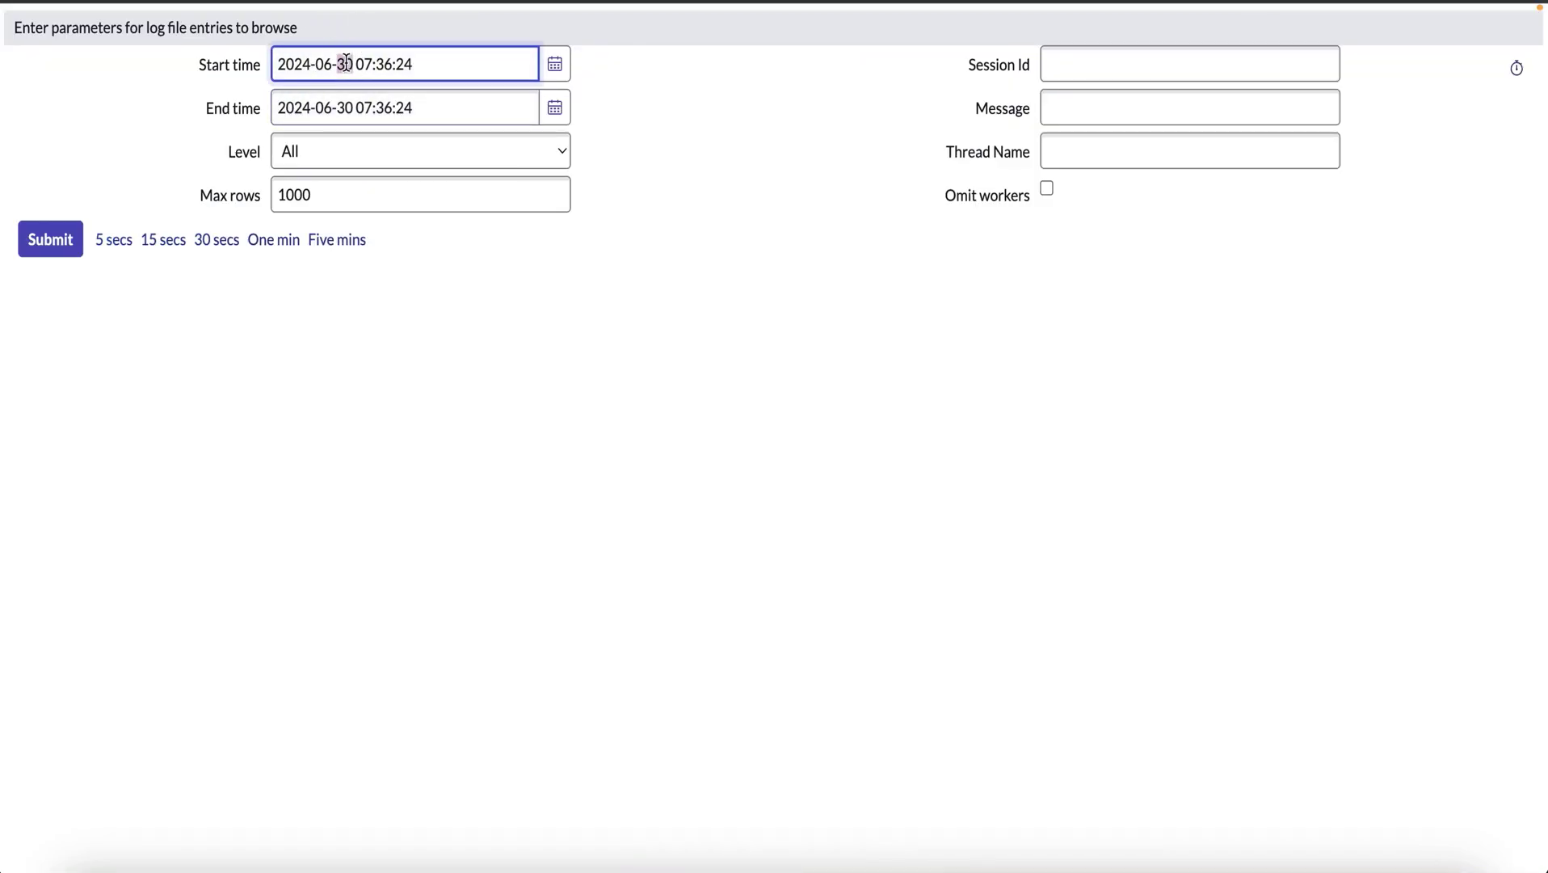
{"action": "type", "text": "29"}
{"action": "double_click", "coordinate": [361, 68]}
{"action": "type", "text": "01"}
{"action": "double_click", "coordinate": [381, 68]}
{"action": "type", "text": "10"}
{"action": "double_click", "coordinate": [428, 68]}
{"action": "type", "text": "00"}
{"action": "double_click", "coordinate": [343, 108]}
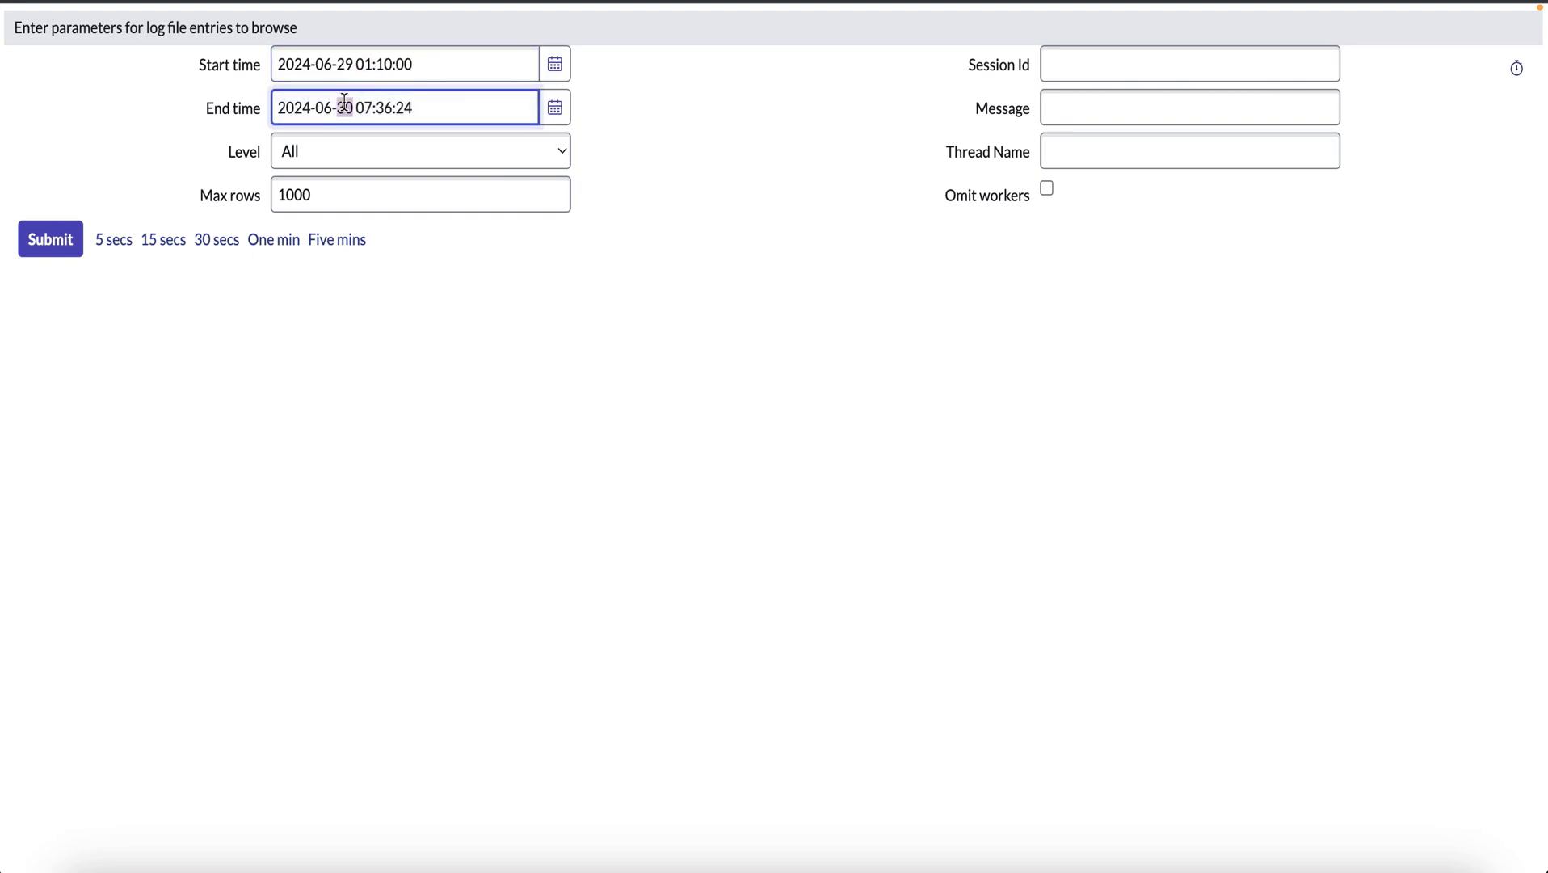
{"action": "type", "text": "29"}
{"action": "double_click", "coordinate": [365, 108]}
{"action": "type", "text": "01"}
{"action": "key", "text": "BackSpace"}
{"action": "key", "text": "BackSpace"}
{"action": "type", "text": "11"}
{"action": "key", "text": "Right"}
{"action": "key", "text": "Right"}
{"action": "key", "text": "Right"}
{"action": "key", "text": "BackSpace"}
{"action": "key", "text": "BackSpace"}
{"action": "type", "text": "00"}
Limit to 100 rows, filter thread 'worker' and message 'DB Compaction', then submit the search.
{"action": "left_click", "coordinate": [328, 197]}
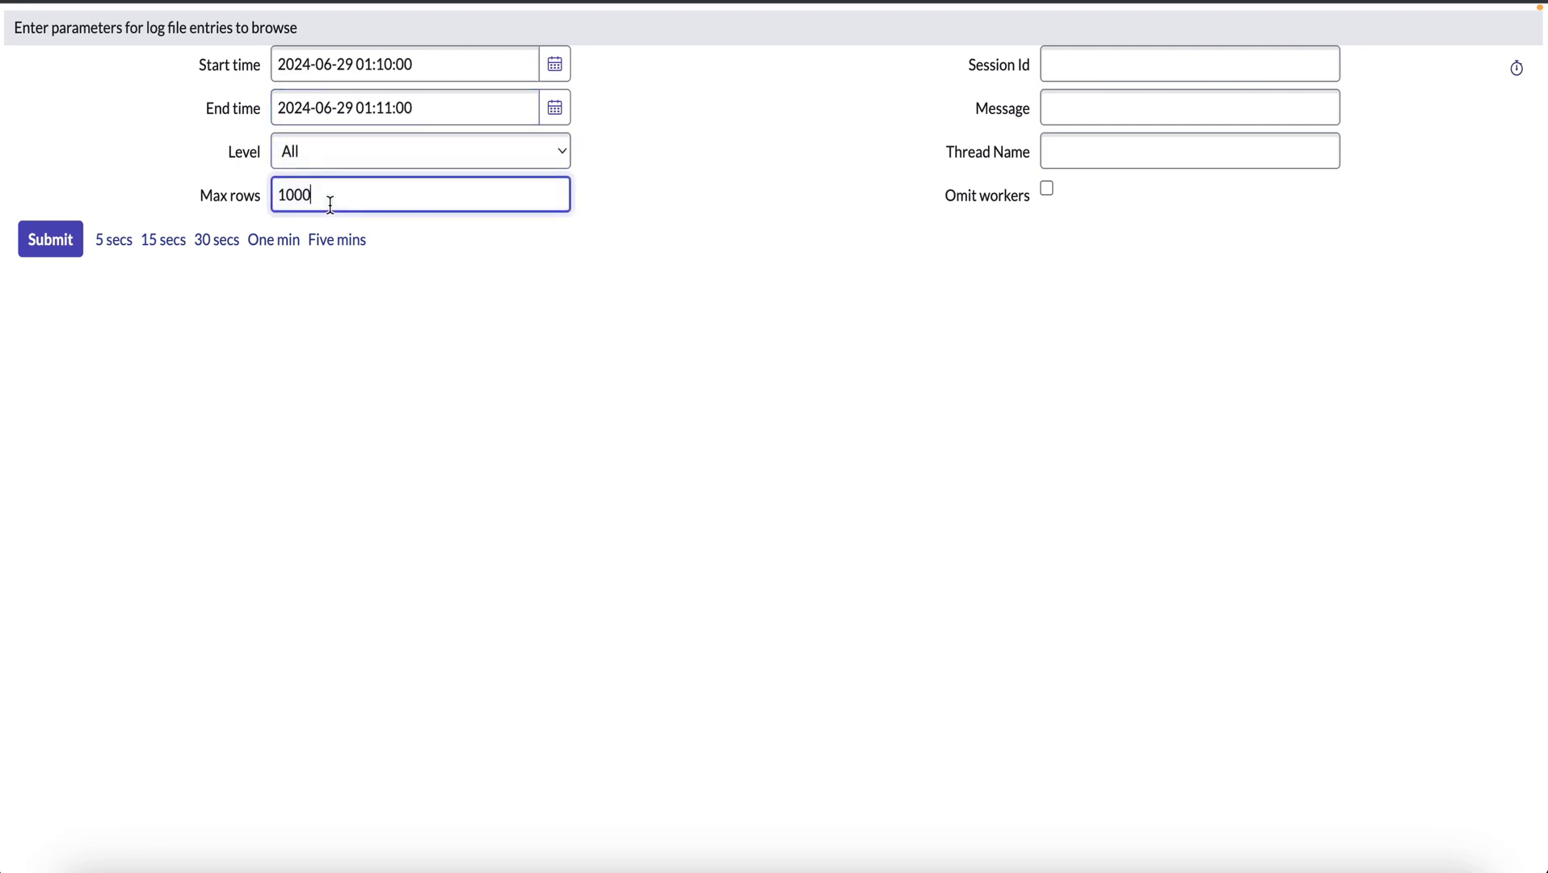
{"action": "key", "text": "BackSpace"}
{"action": "left_click", "coordinate": [1098, 154]}
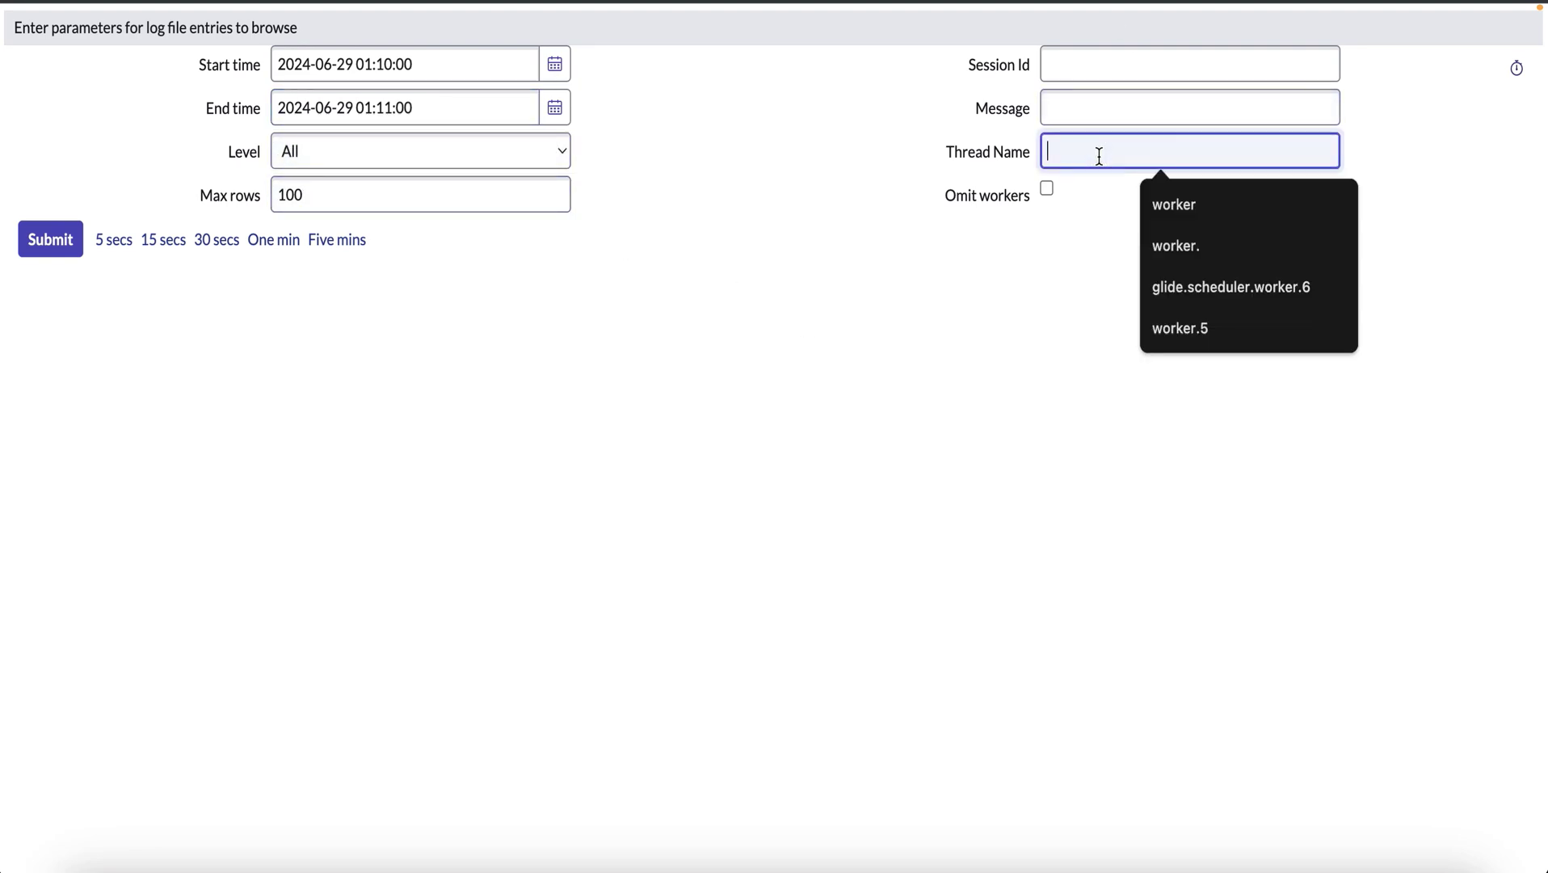
{"action": "left_click", "coordinate": [1231, 204]}
{"action": "left_click", "coordinate": [1102, 115]}
{"action": "type", "text": "D"}
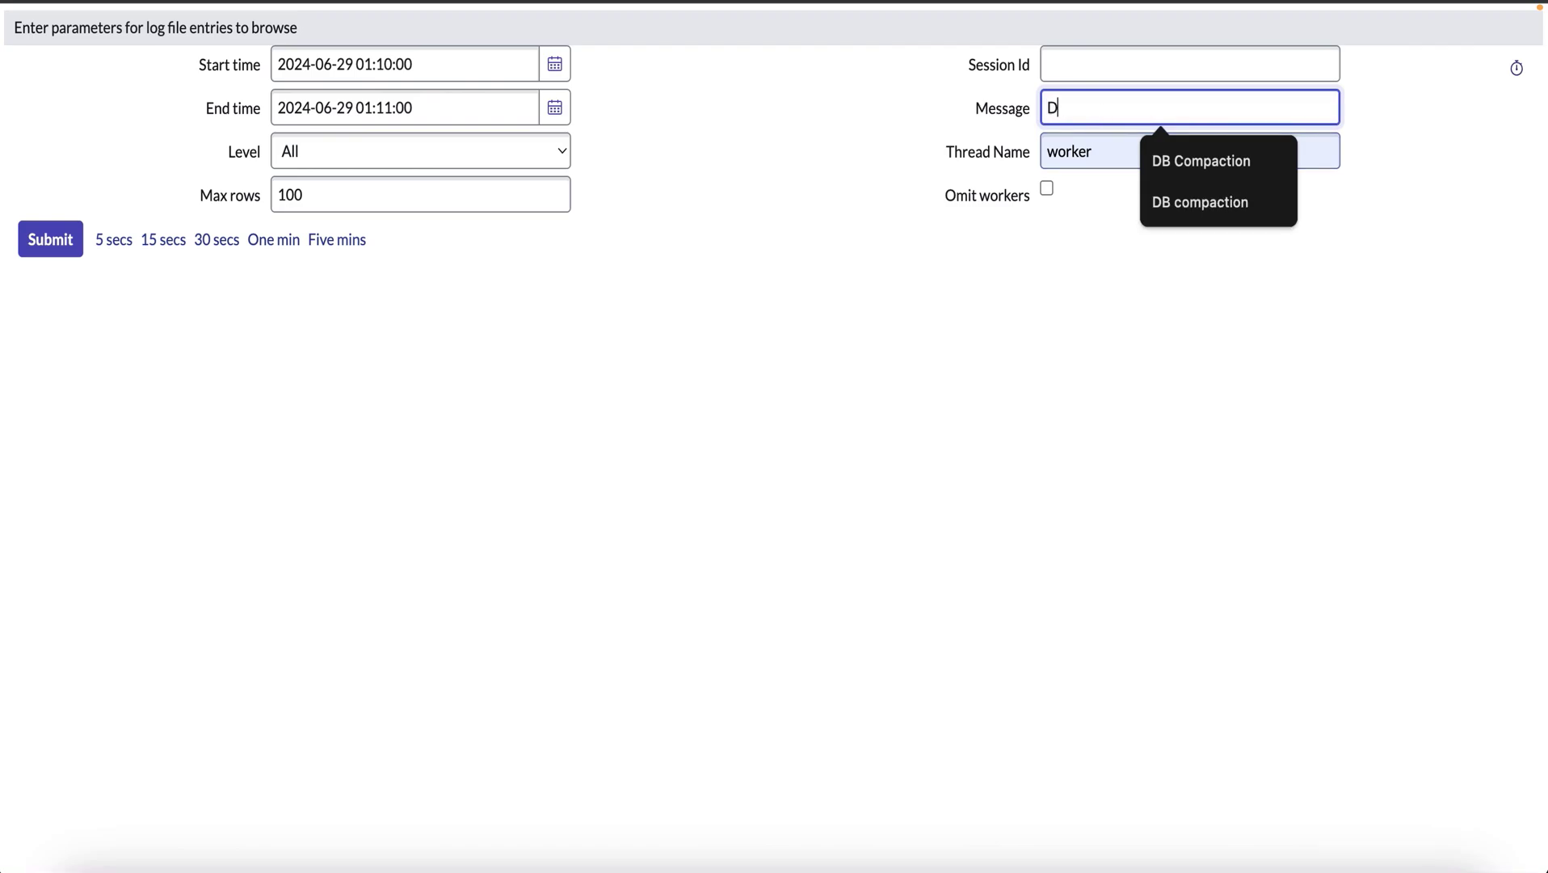
{"action": "type", "text": "B Compacti"}
{"action": "key", "text": "BackSpace"}
{"action": "key", "text": "BackSpace"}
{"action": "type", "text": "ction"}
{"action": "left_click", "coordinate": [54, 247]}
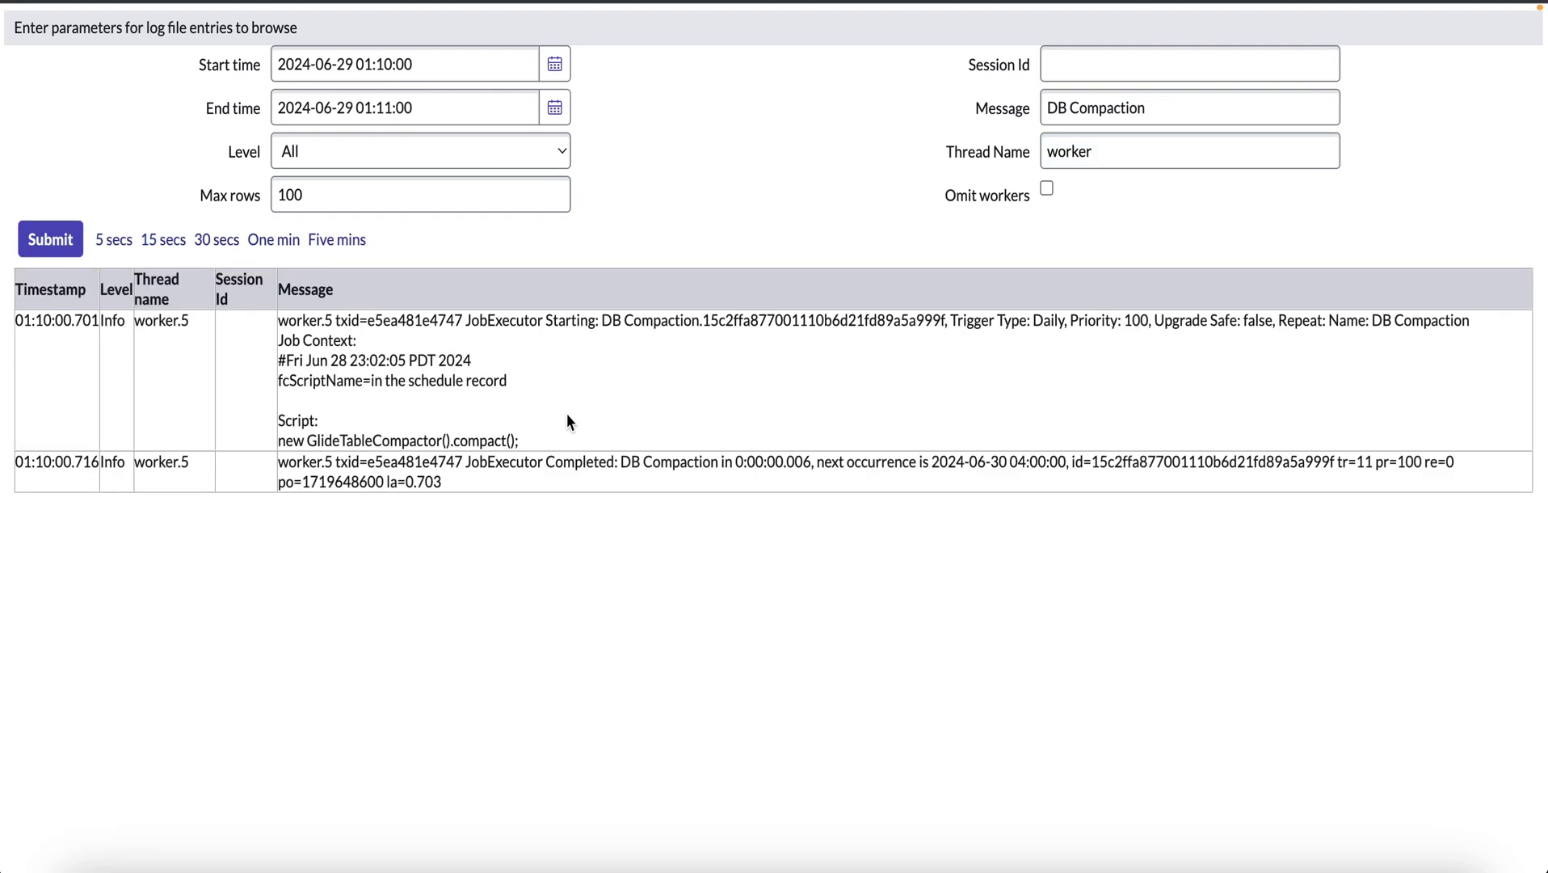
Highlight the worker.5 thread and select transaction id e5ea481e4747 in the first row.
{"action": "double_click", "coordinate": [409, 321]}
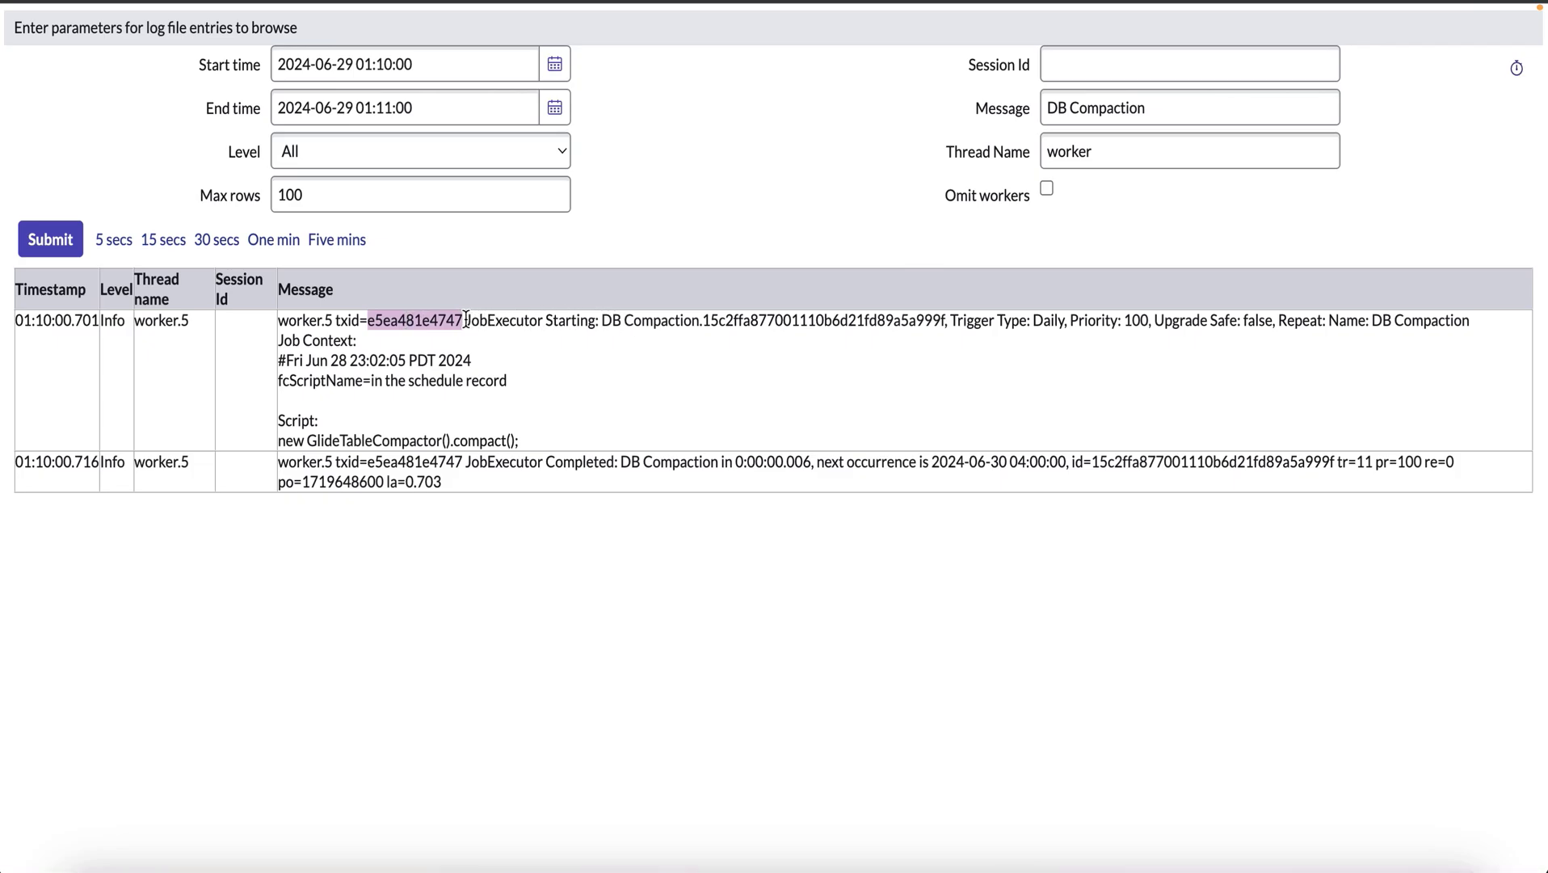
{"action": "left_click_drag", "start_coordinate": [135, 321], "coordinate": [176, 323]}
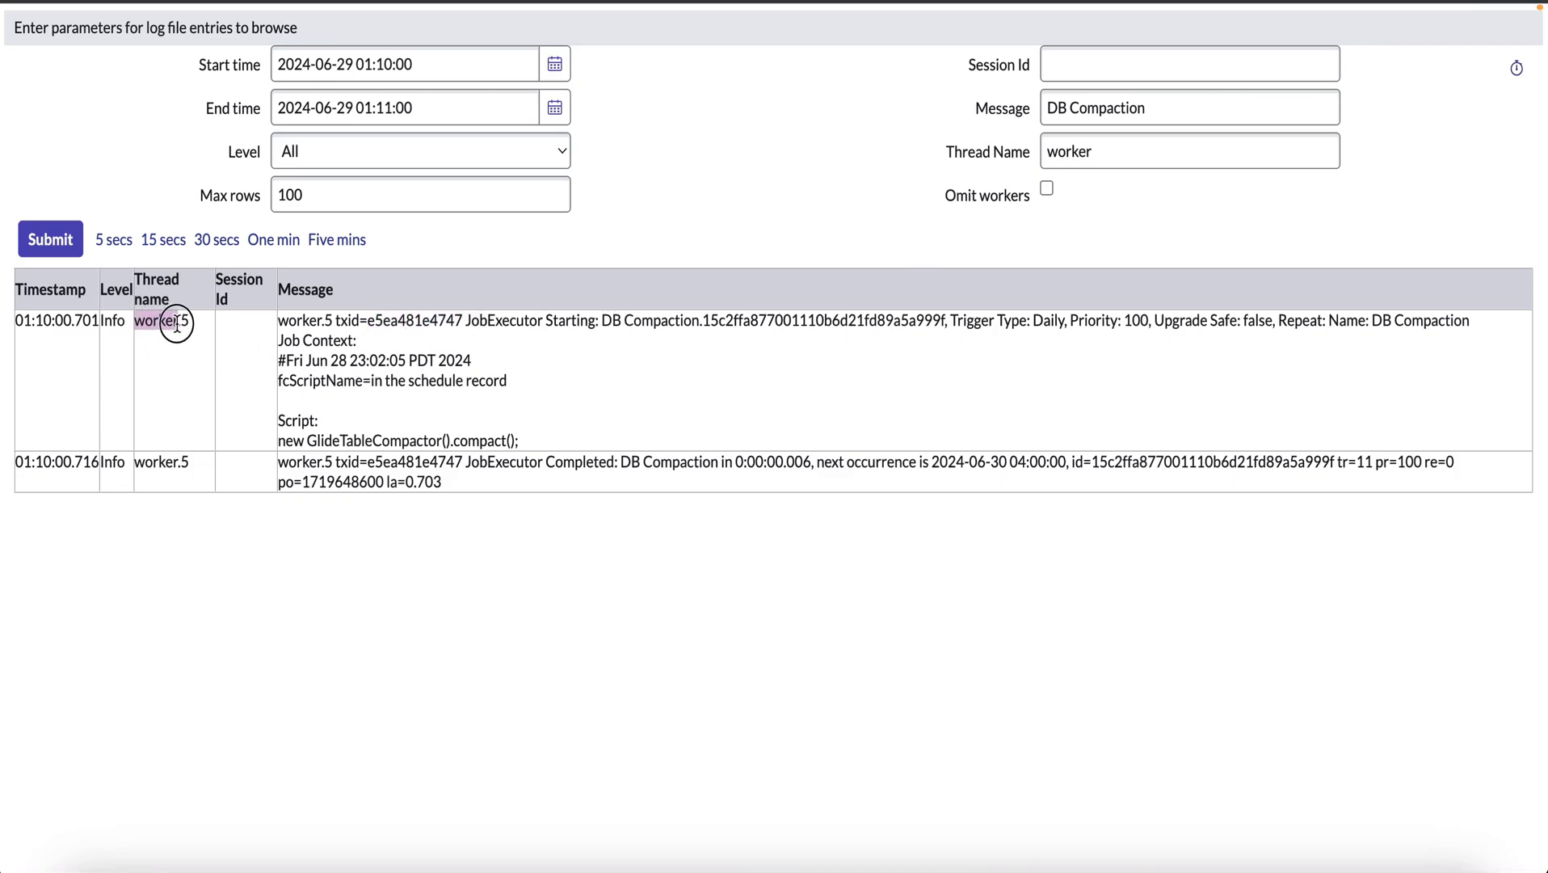
{"action": "double_click", "coordinate": [420, 321]}
{"action": "key", "text": "ctrl+c"}
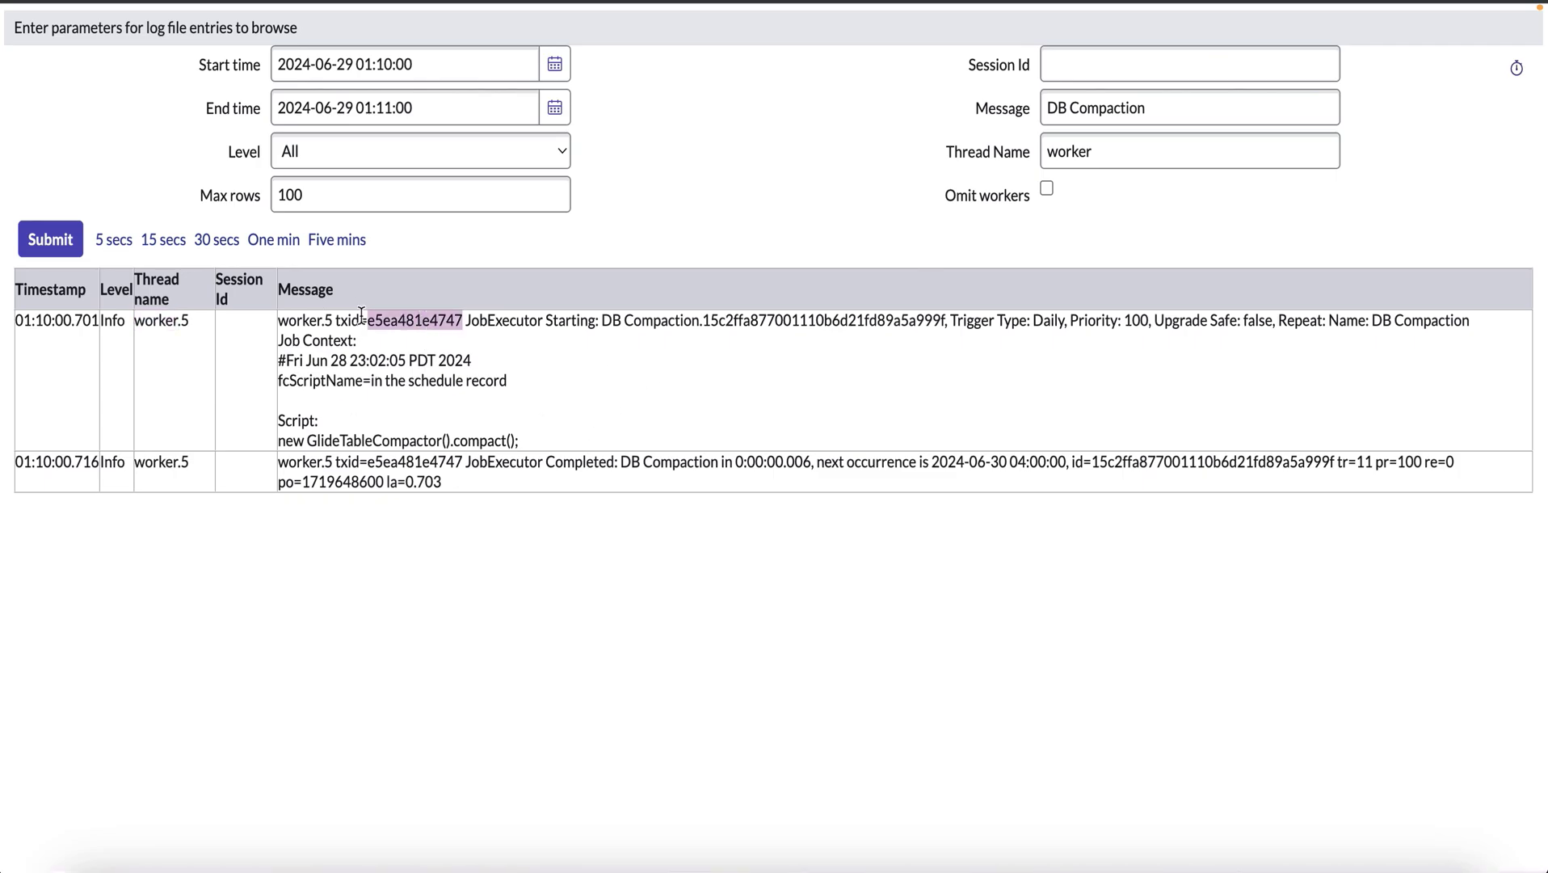
Clear the 'worker' thread name filter.
{"action": "left_click", "coordinate": [1153, 152]}
{"action": "key", "text": "ctrl+a"}
{"action": "key", "text": "BackSpace"}
Search the node logs for messages containing transaction id e5ea481e4747.
{"action": "left_click", "coordinate": [1151, 112]}
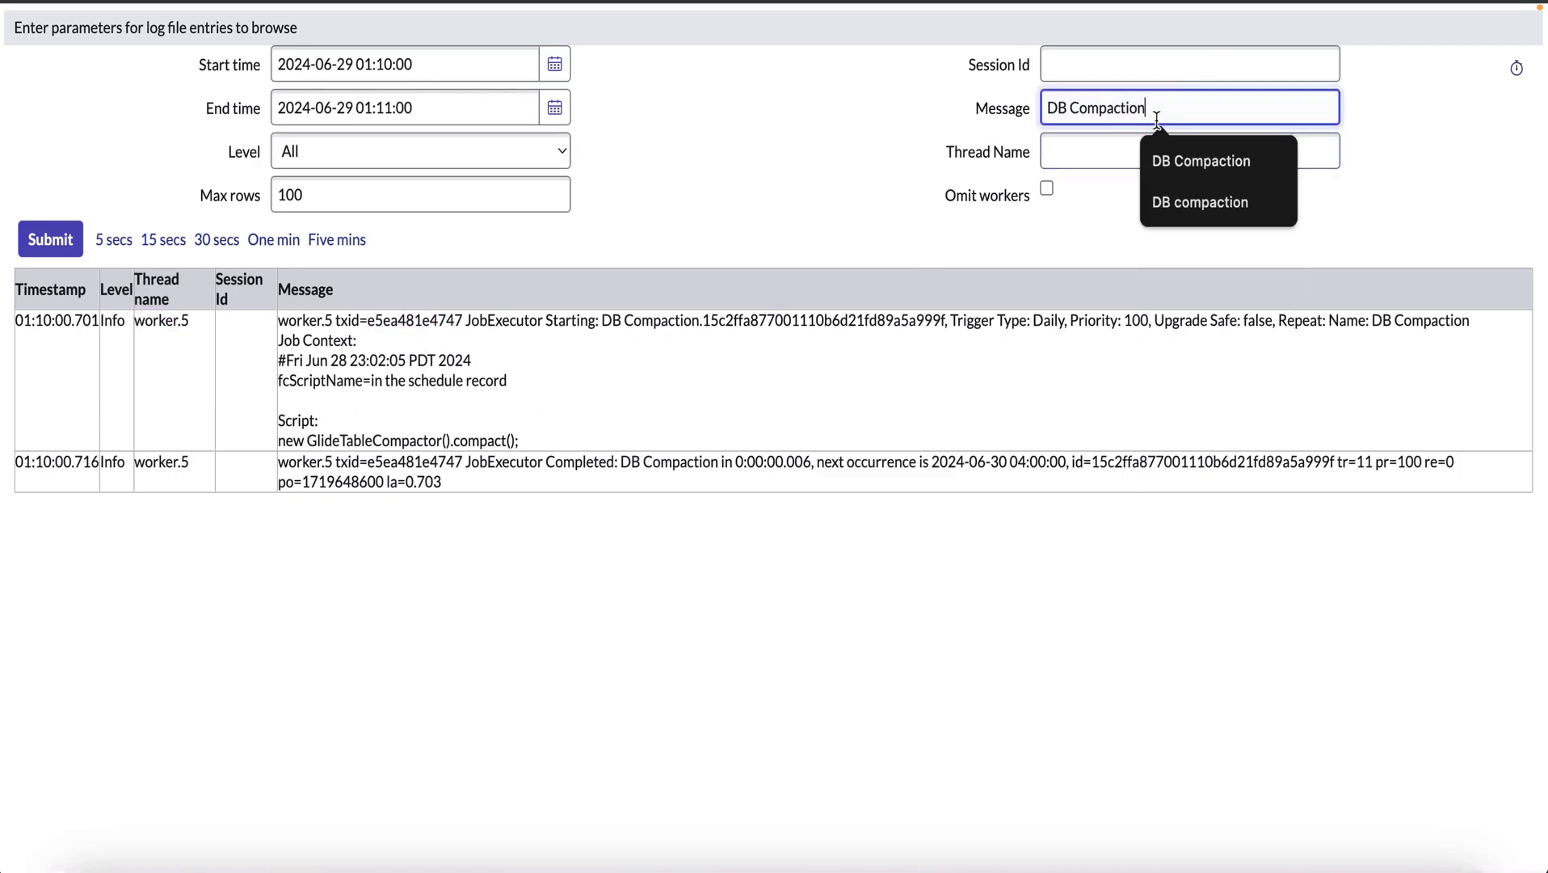
{"action": "key", "text": "ctrl+a"}
{"action": "key", "text": "ctrl+v"}
{"action": "key", "text": "Return"}
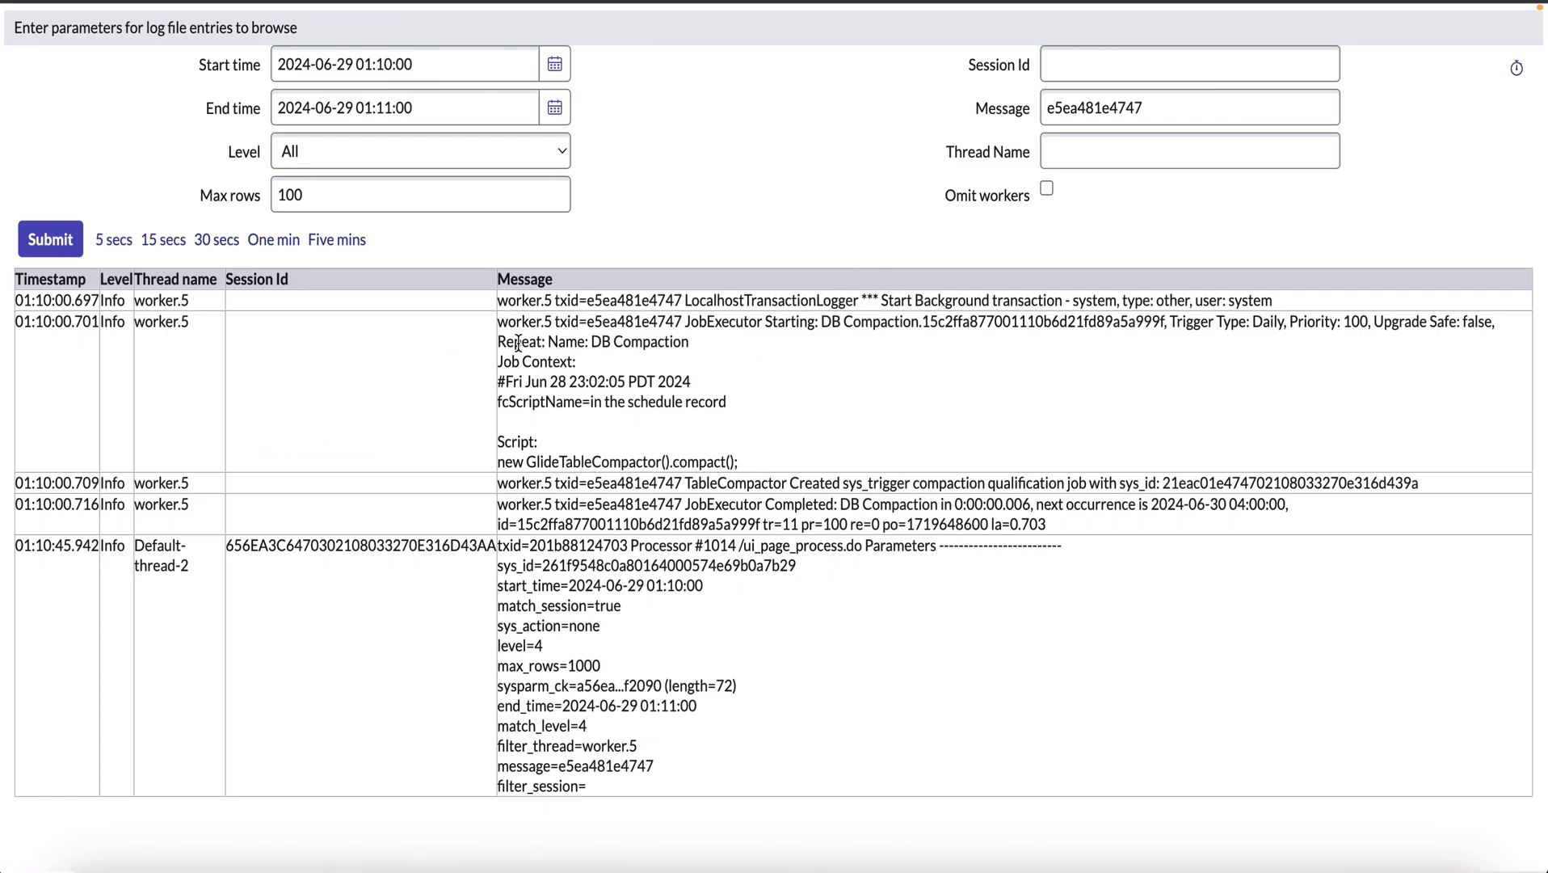
Highlight the job starting, compaction qualification job and job completion log entries.
{"action": "left_click", "coordinate": [765, 322]}
{"action": "left_click_drag", "start_coordinate": [765, 321], "coordinate": [1086, 321]}
{"action": "left_click", "coordinate": [1107, 321]}
{"action": "left_click_drag", "start_coordinate": [788, 483], "coordinate": [1092, 480]}
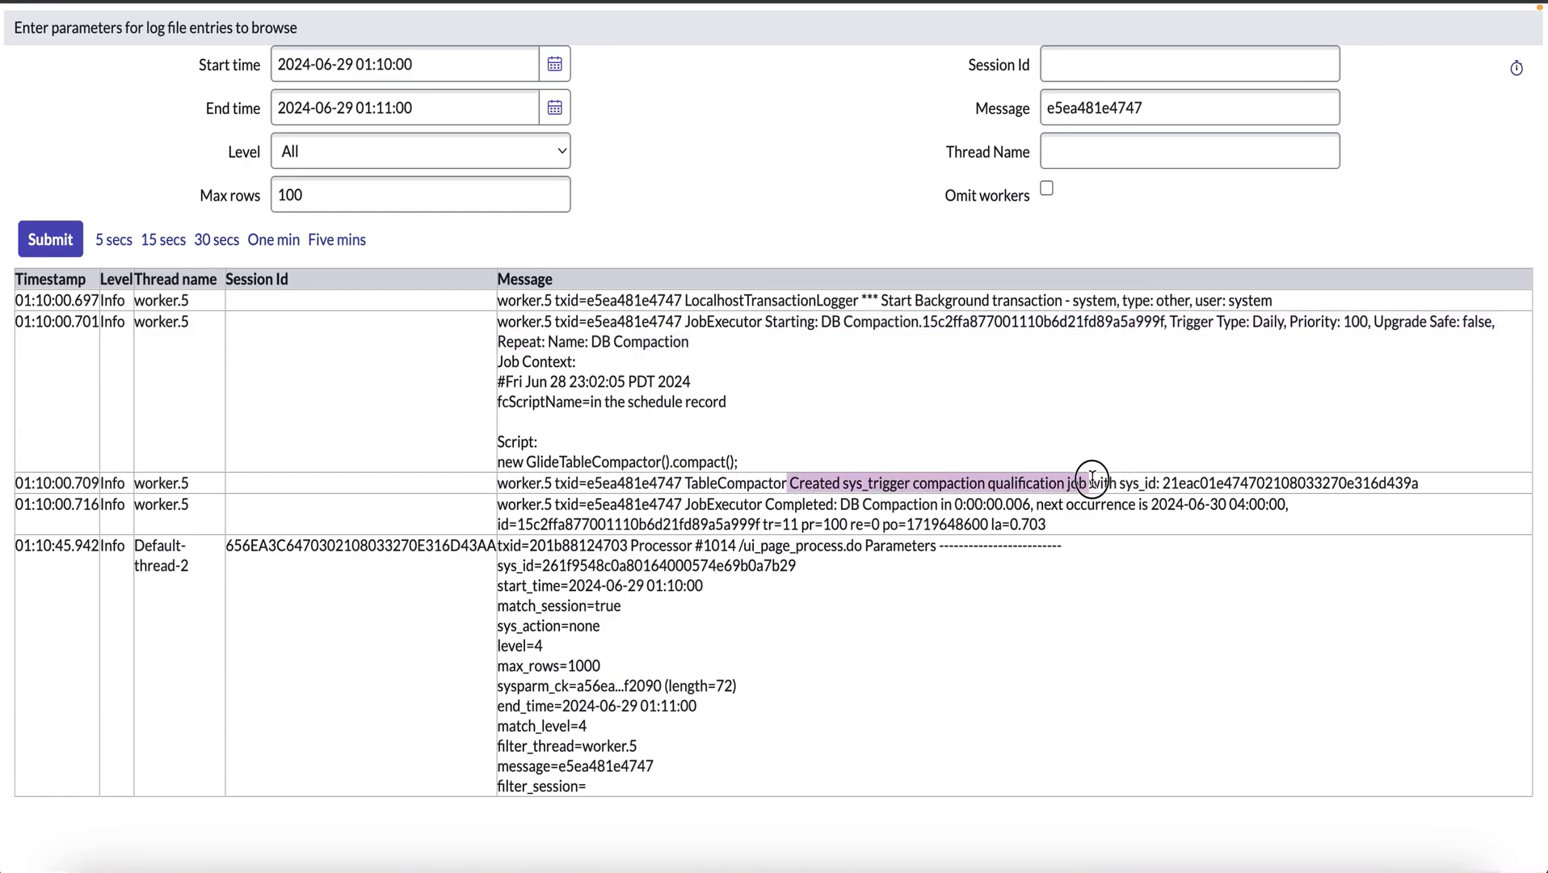
{"action": "double_click", "coordinate": [1191, 482]}
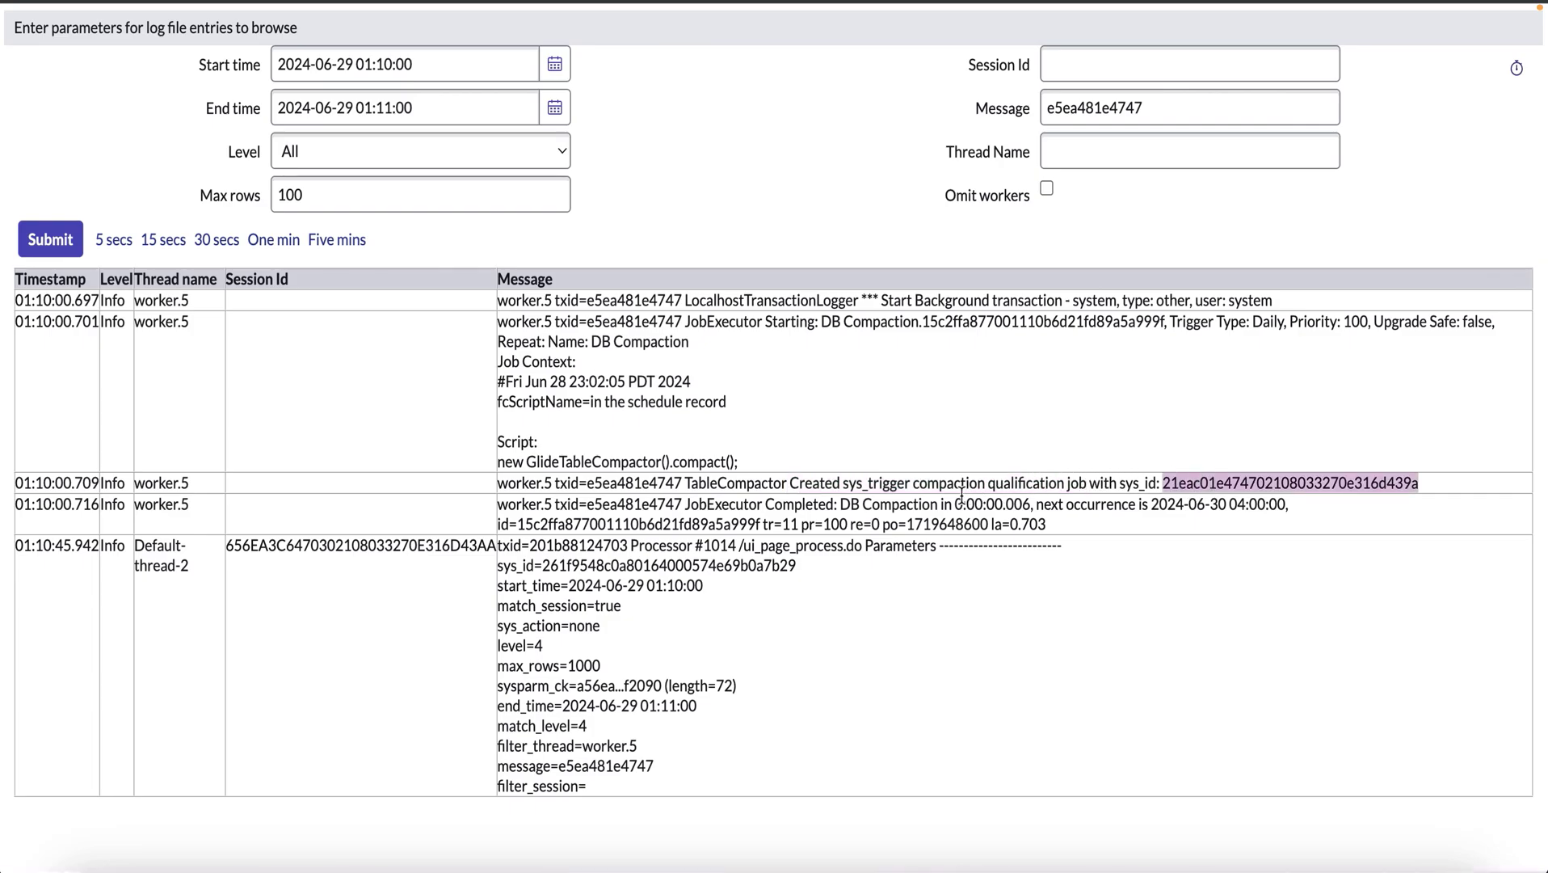
{"action": "left_click_drag", "start_coordinate": [909, 483], "coordinate": [1144, 484]}
{"action": "left_click", "coordinate": [1144, 485]}
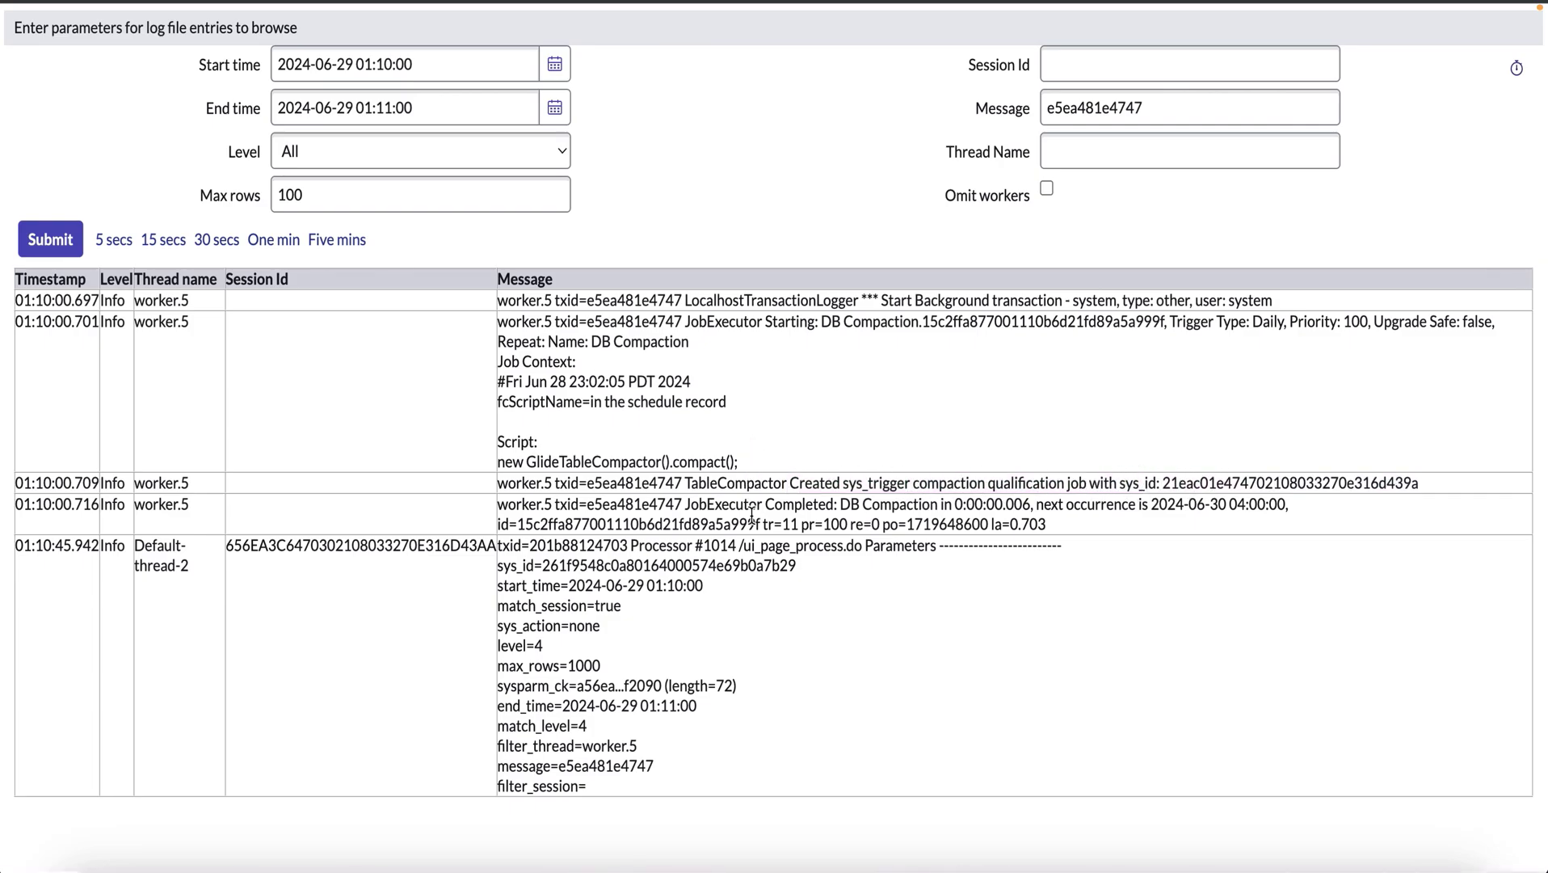
{"action": "left_click_drag", "start_coordinate": [685, 504], "coordinate": [500, 506]}
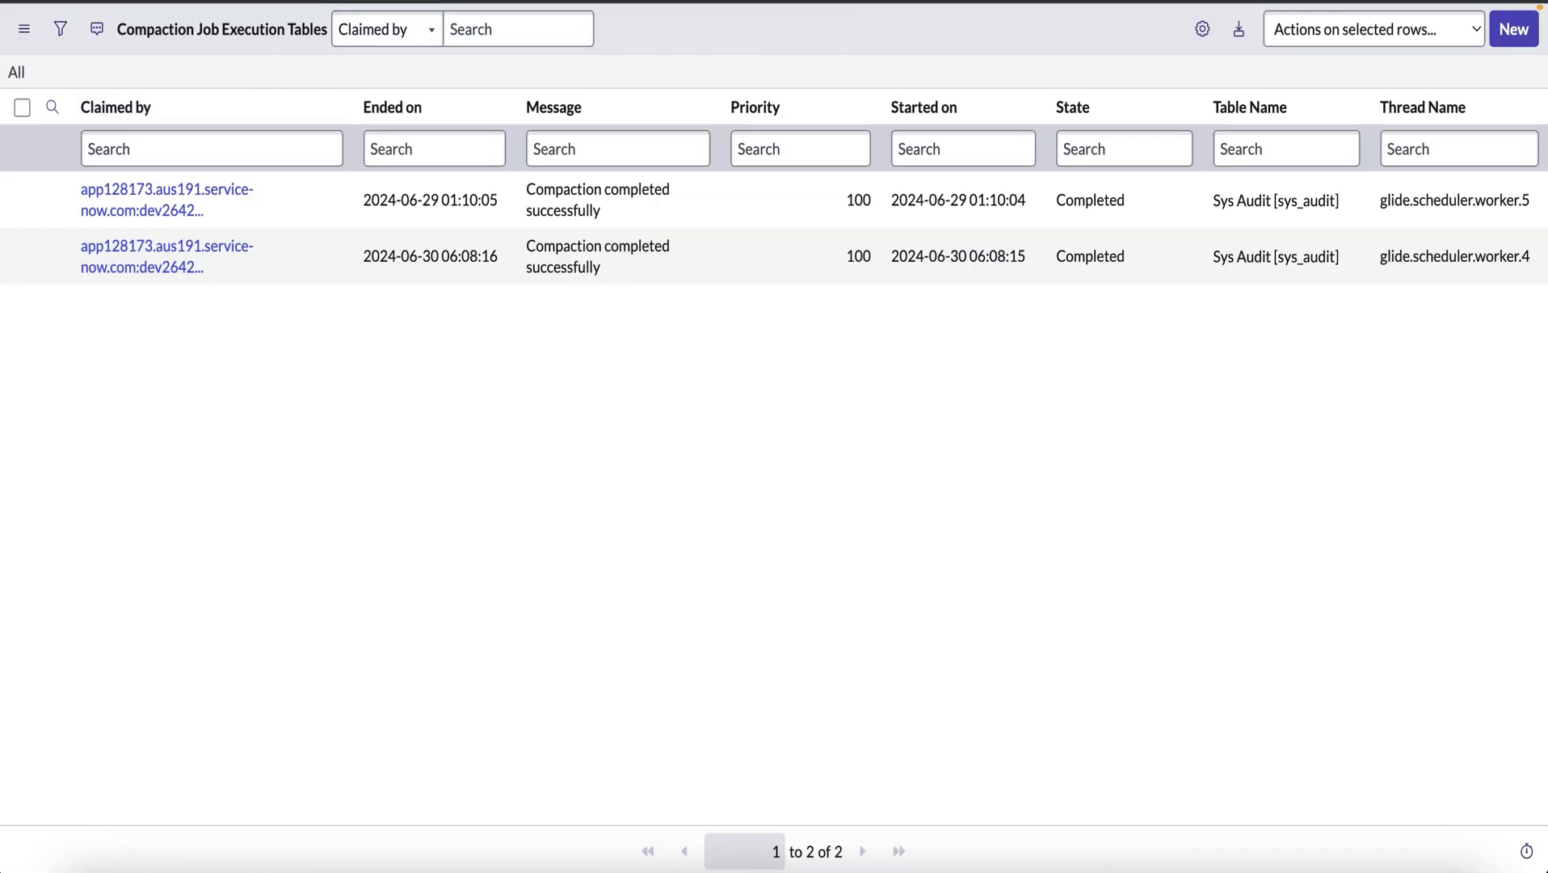
Bring up the 'Table stats before performing data deletion' slide showing sys_audit at 475.22327 GB.
{"action": "left_click", "coordinate": [559, 0]}
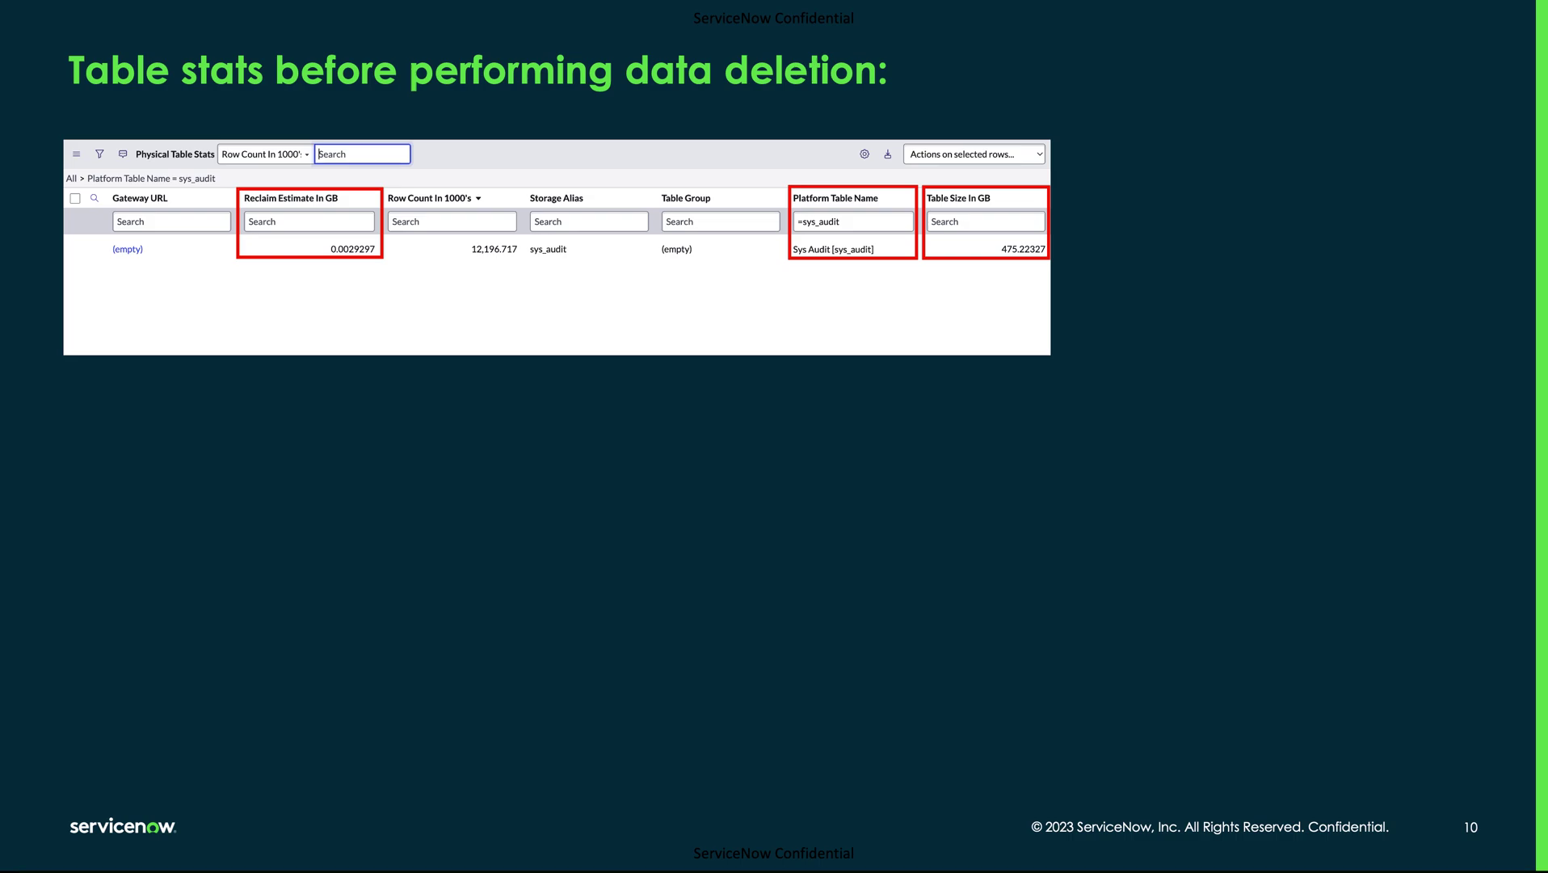
Reveal the 'after data deletion' table stats heading and its screenshot on the slide.
{"action": "key", "text": "Right"}
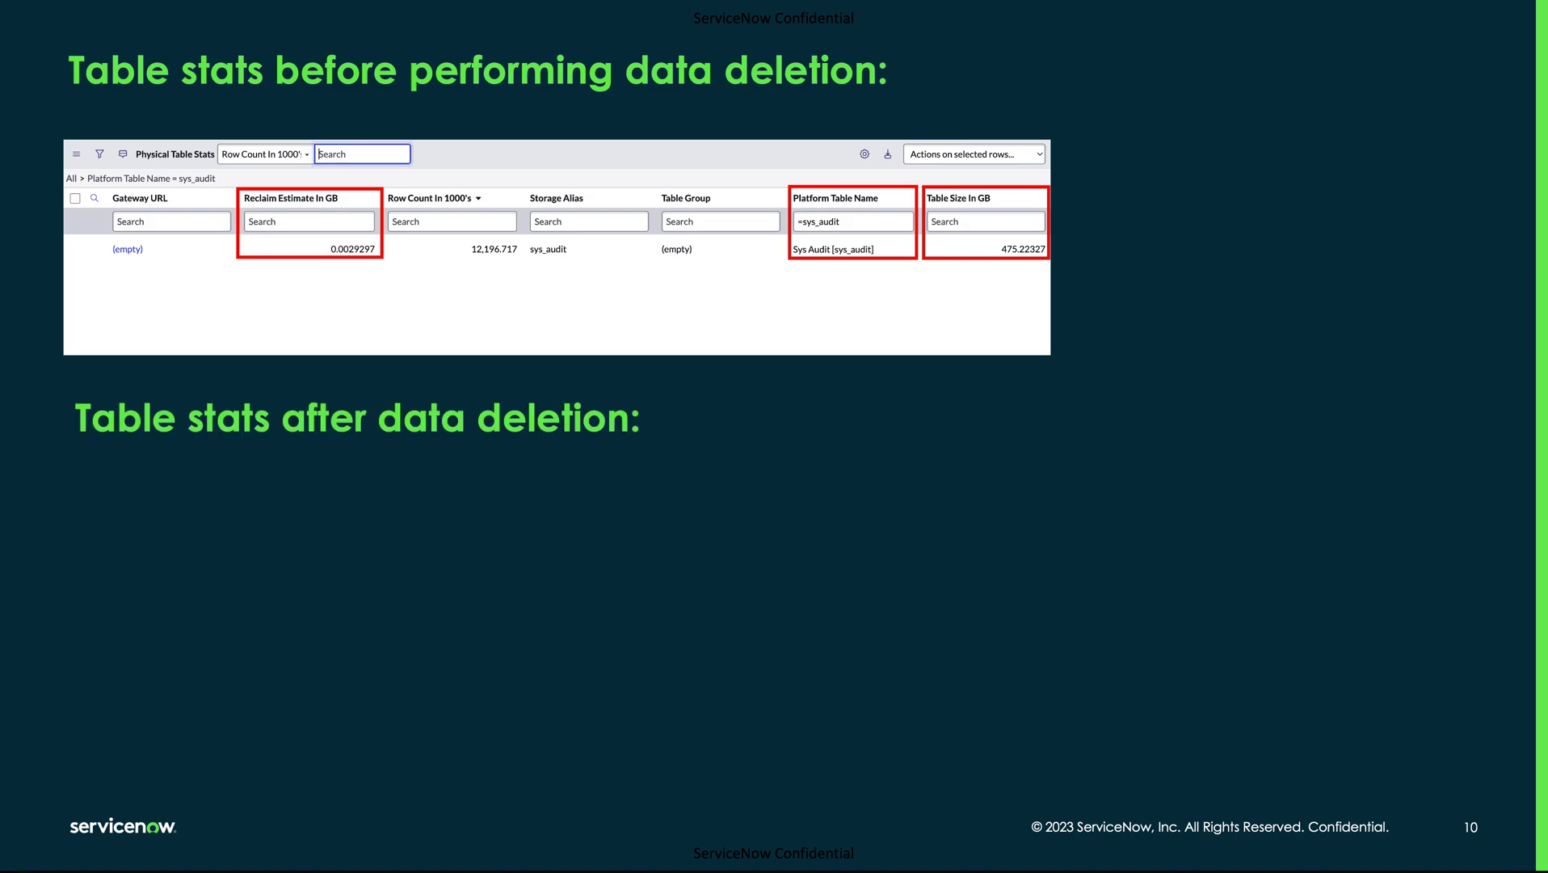
{"action": "key", "text": "Right"}
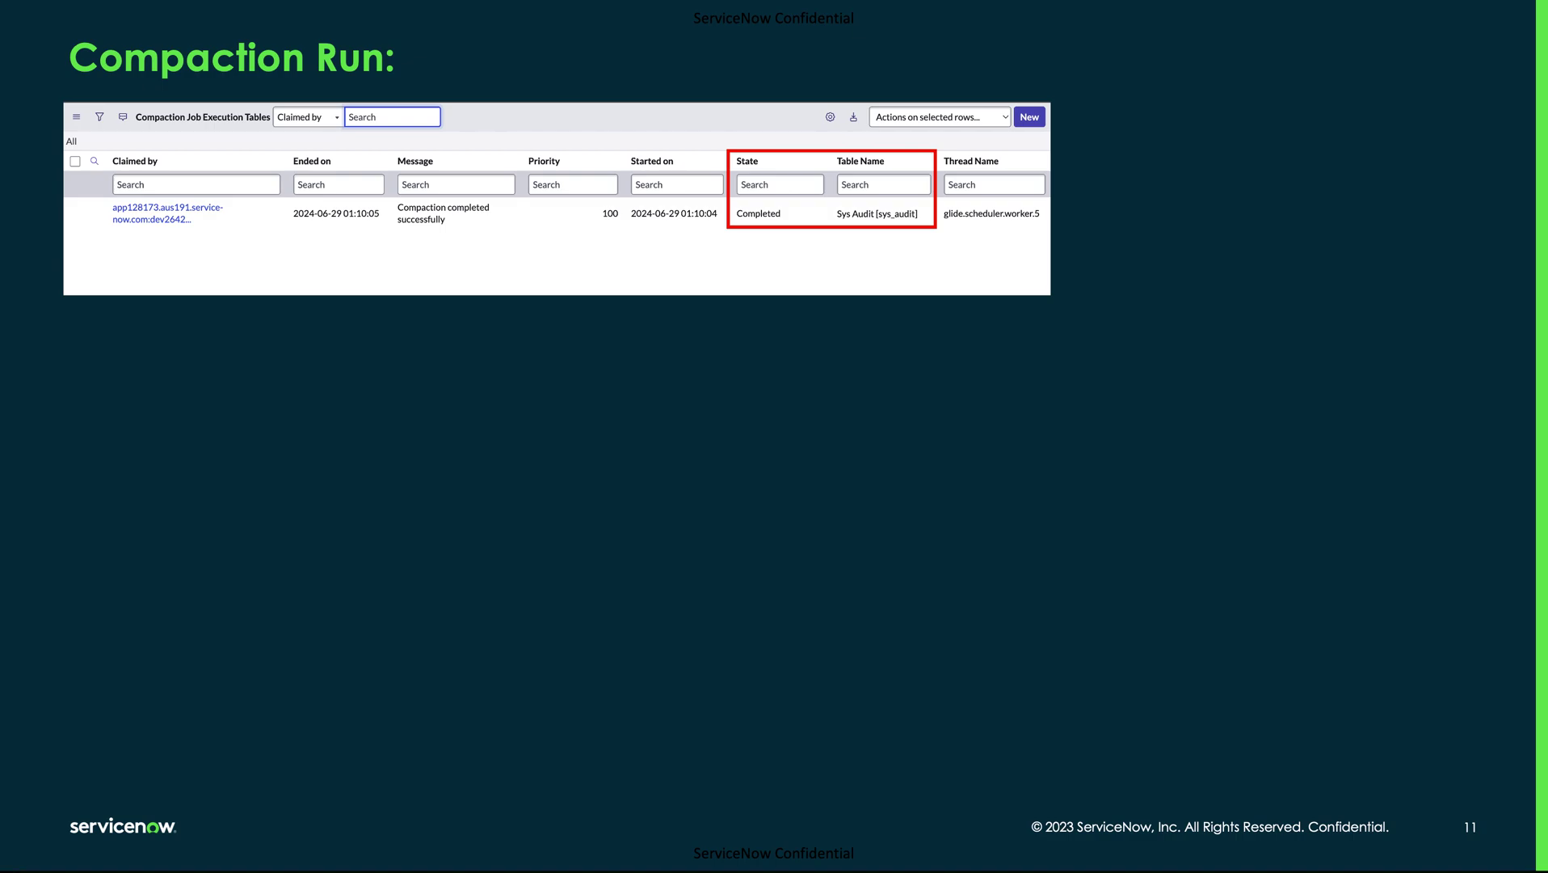
Show the 'Table changes:' heading beneath the sys_audit compaction run screenshot on slide 11.
{"action": "key", "text": "Right"}
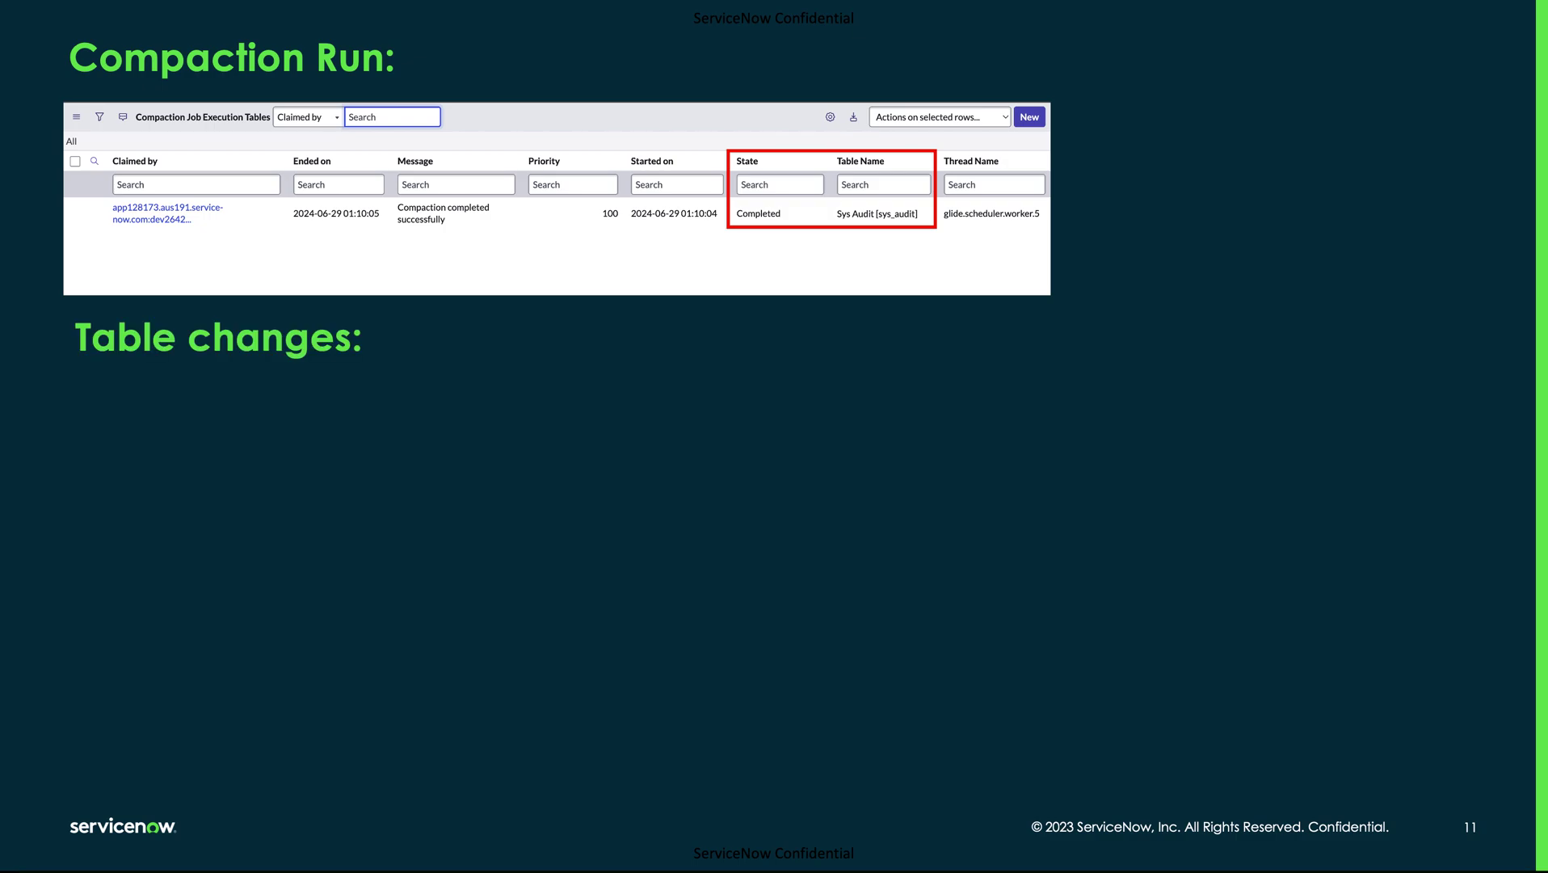